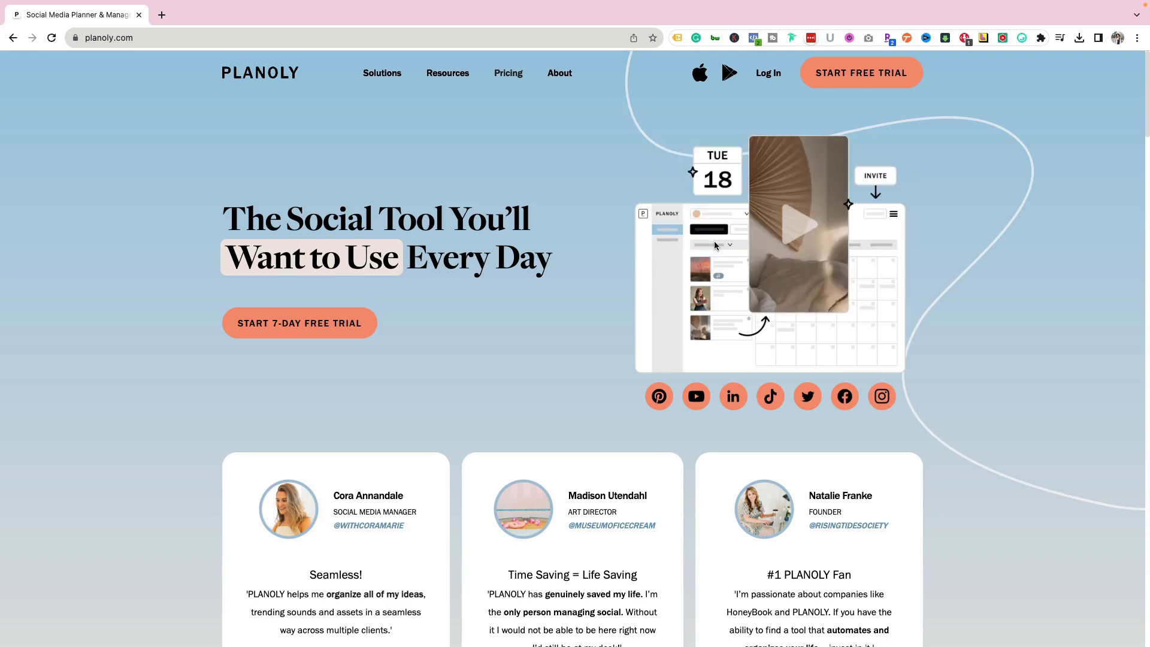
Review Planoly's pricing plans, then log in to reach the wandermint creative workspace.
left_click(512, 79)
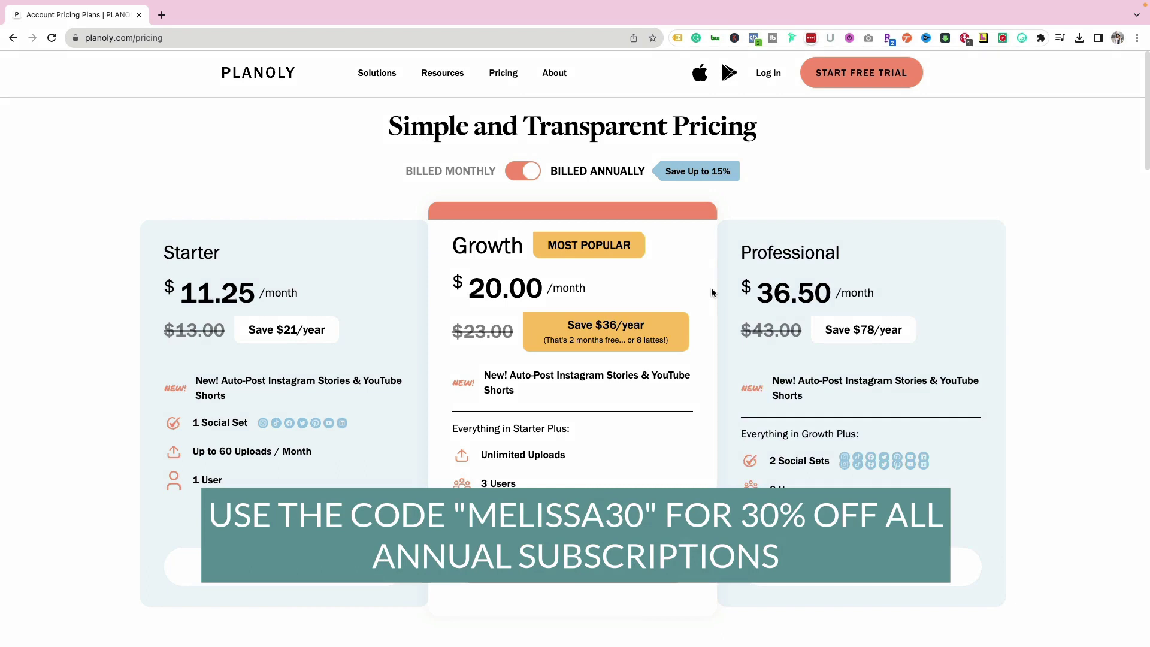
left_click(769, 77)
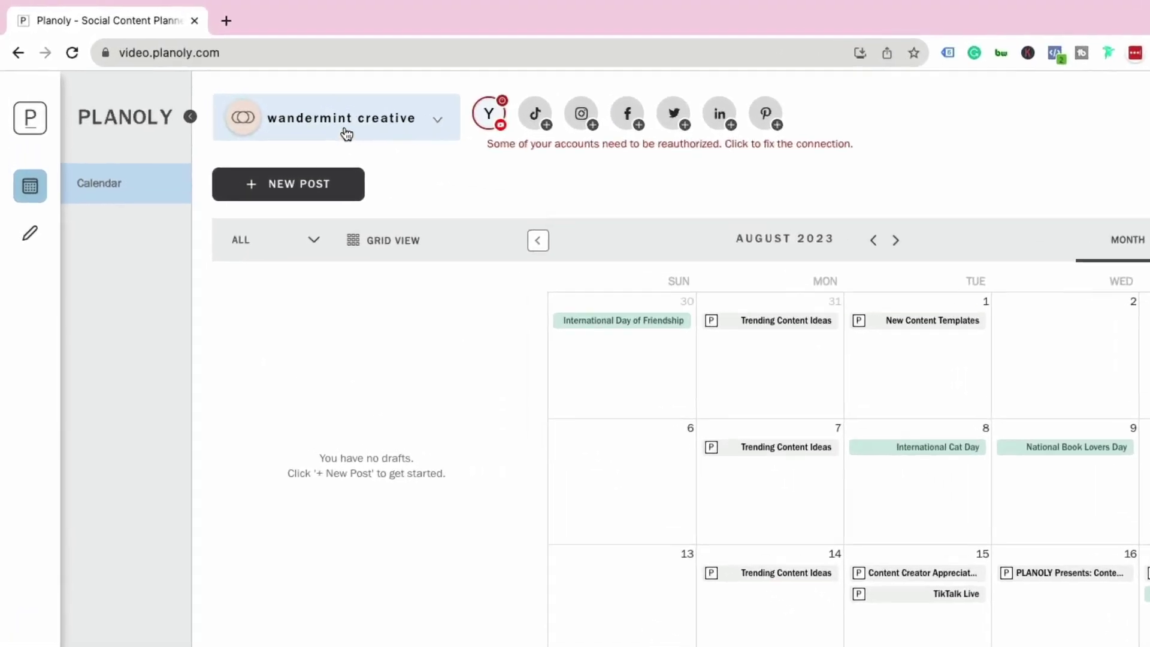
left_click(432, 124)
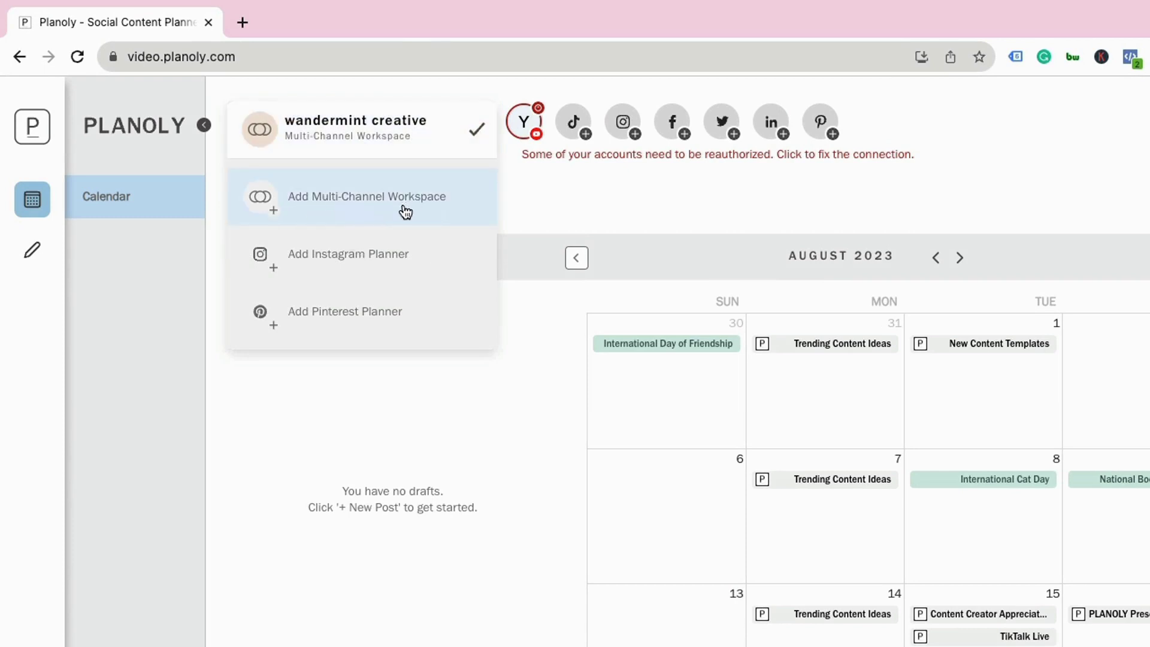
left_click(370, 136)
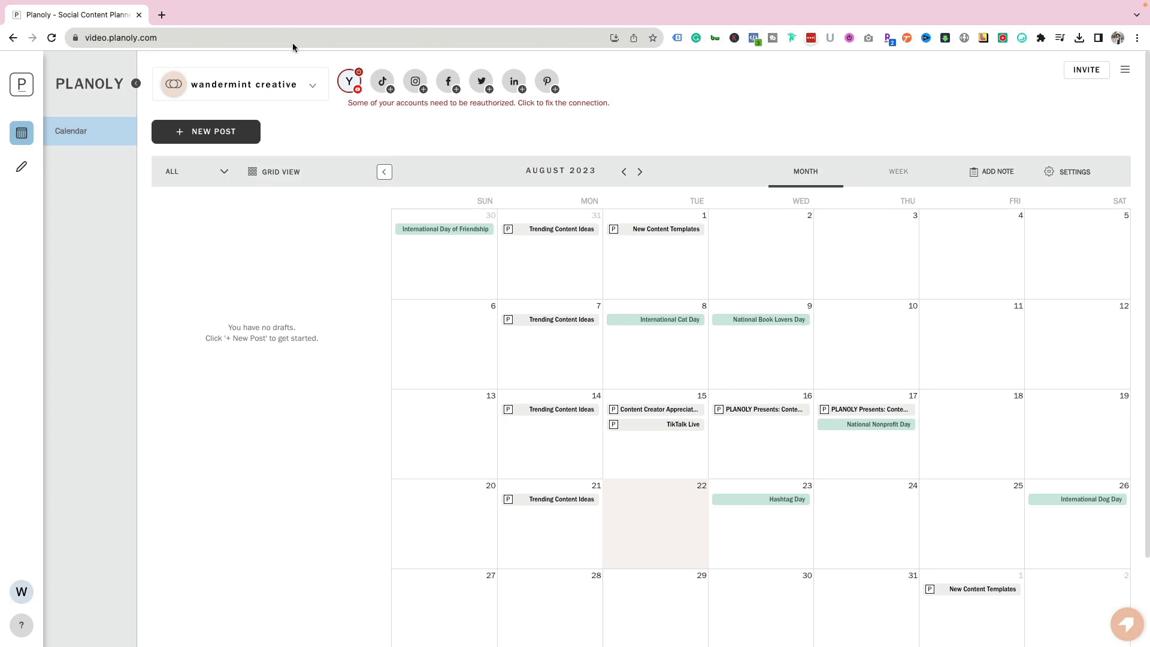
Reconnect the YouTube account by continuing with YouTube and allowing PLANOLY on Google's consent screen.
left_click(347, 80)
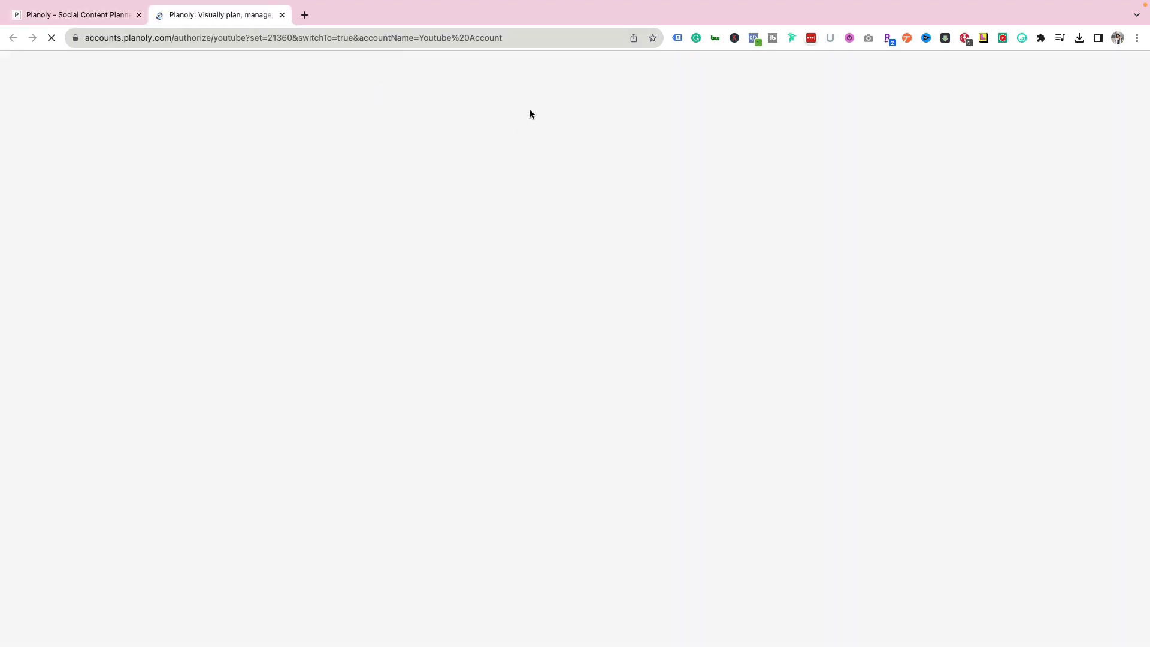
left_click(649, 627)
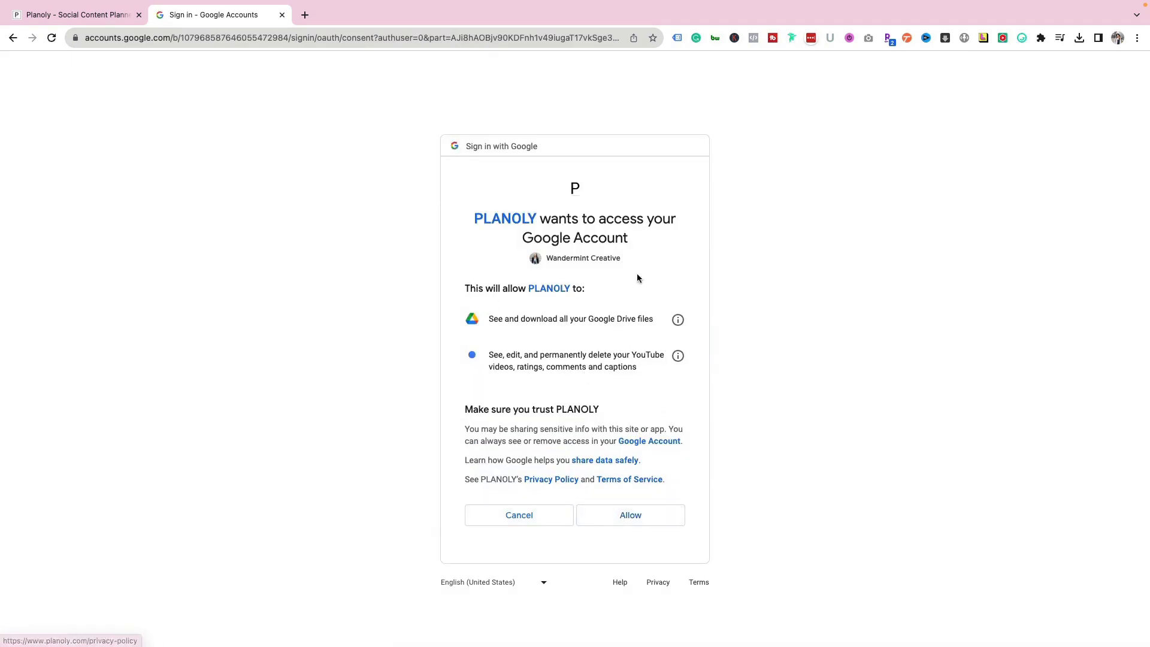
left_click(623, 515)
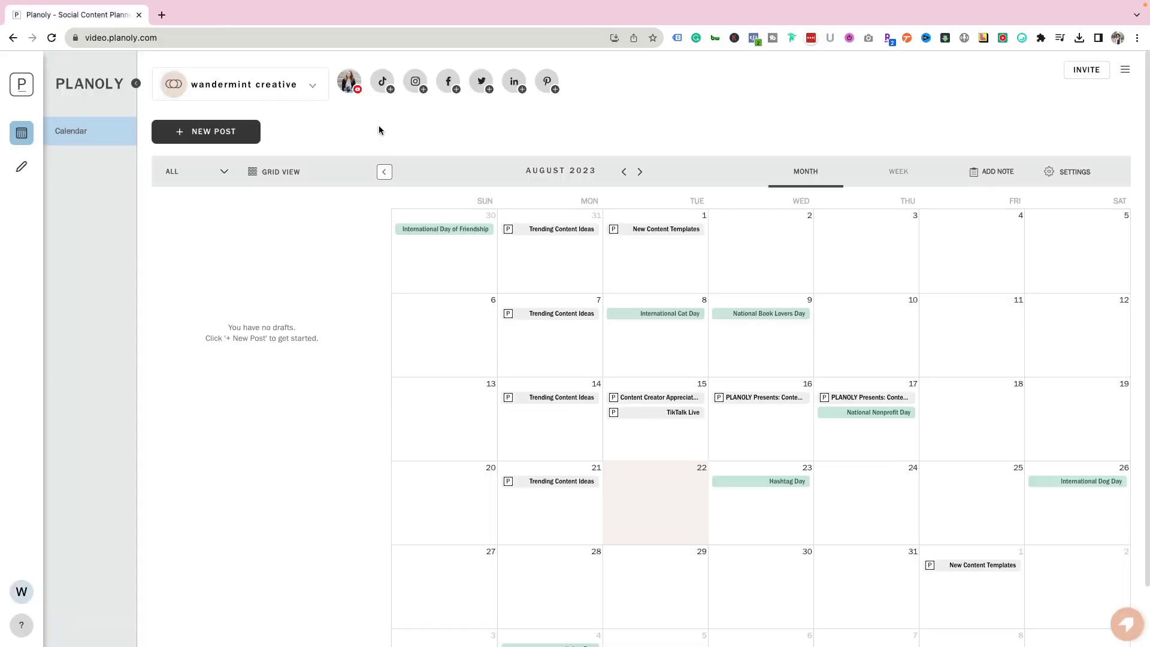
Link the TikTok, Instagram and Facebook accounts from the header's add-account icons.
left_click(381, 84)
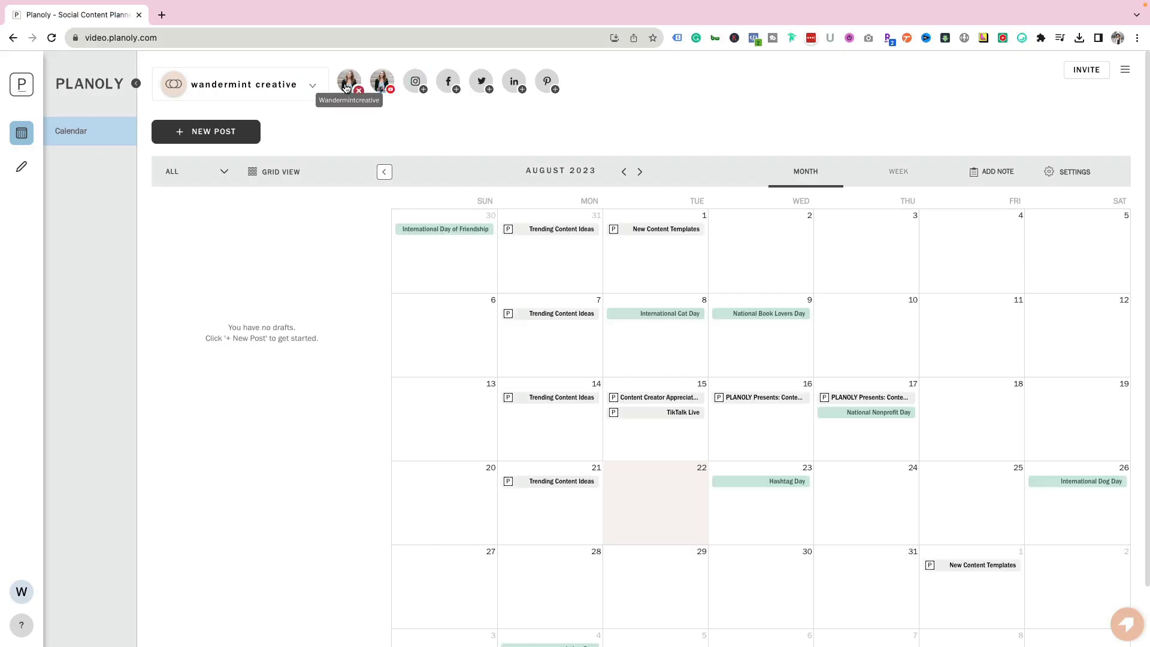
left_click(415, 82)
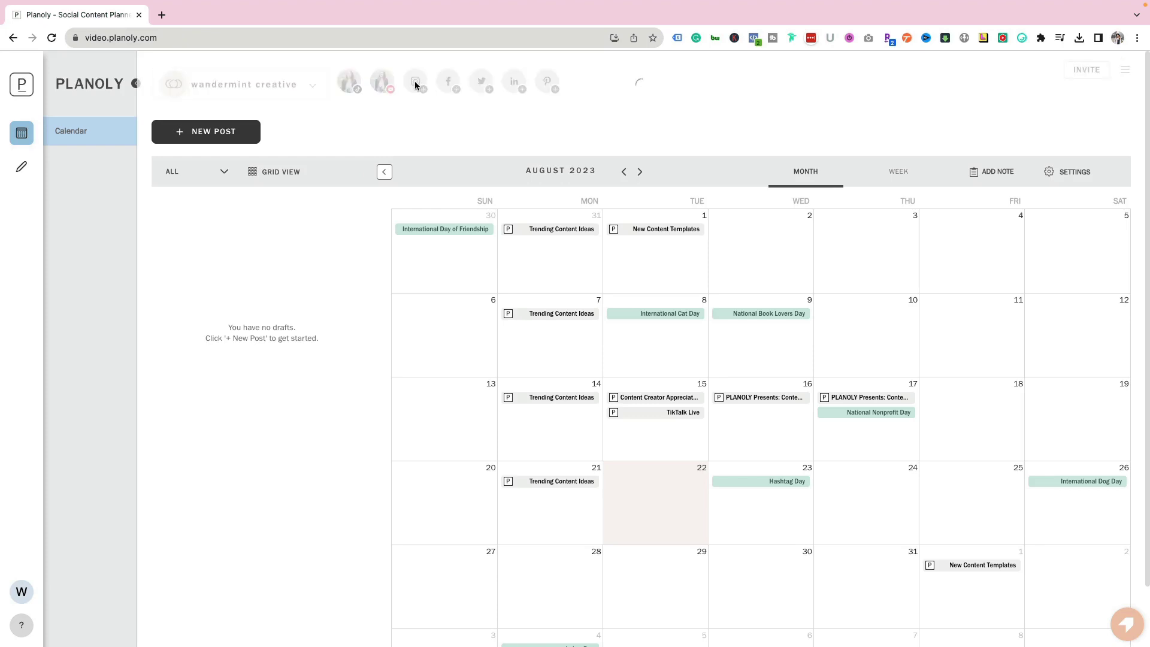
left_click(449, 82)
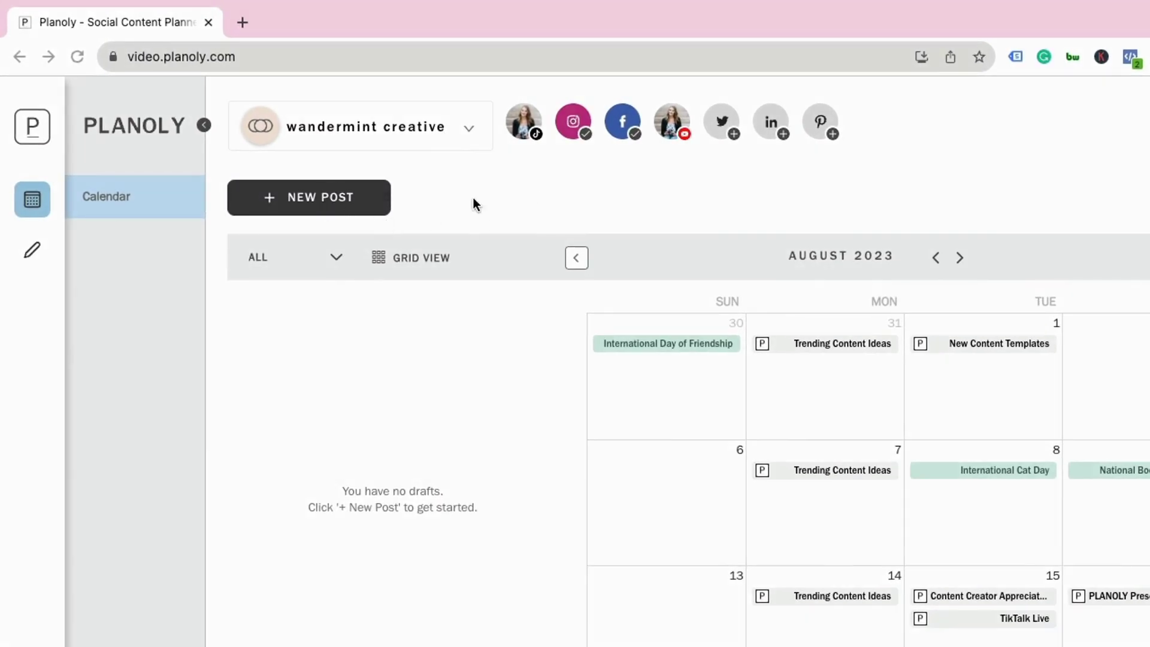
Open a new post for Wandermint Creative with TikTok, Instagram, Facebook and YouTube selected.
left_click(346, 212)
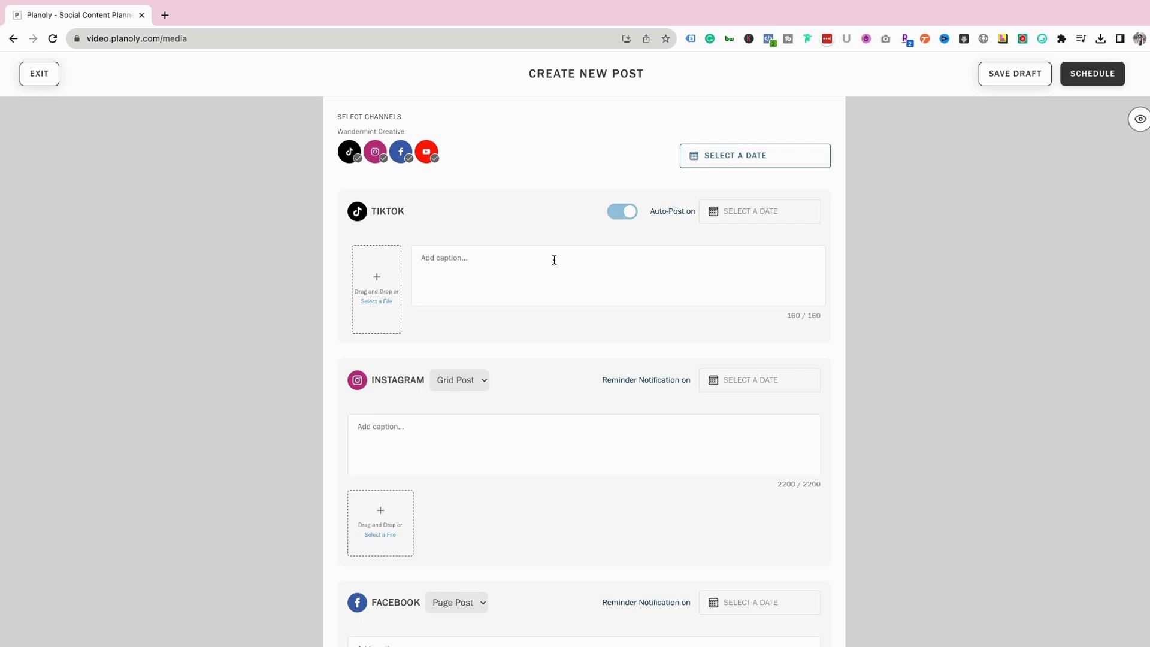
left_click_drag(337, 117, 417, 136)
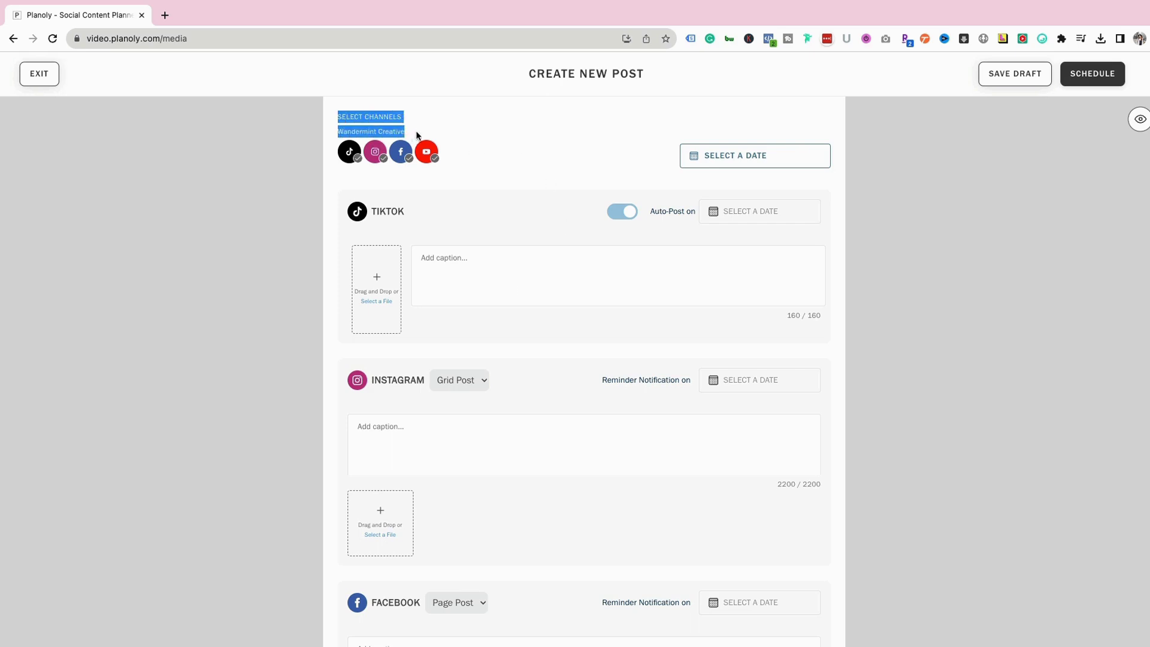
left_click(473, 196)
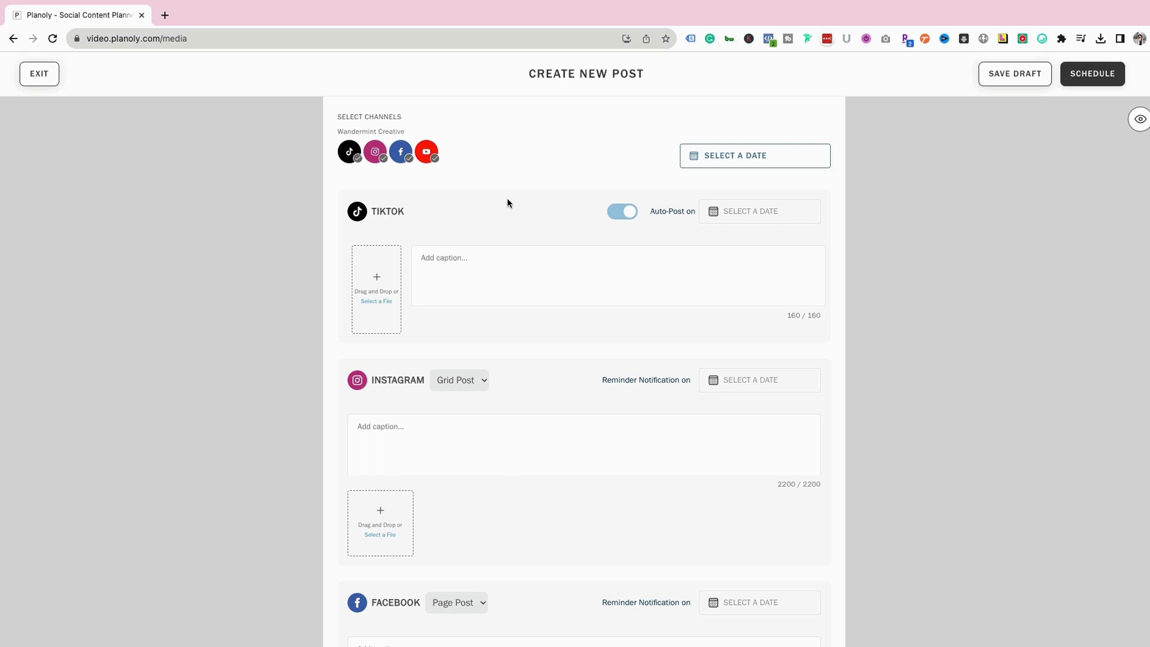
scroll(431, 228, "down", 5)
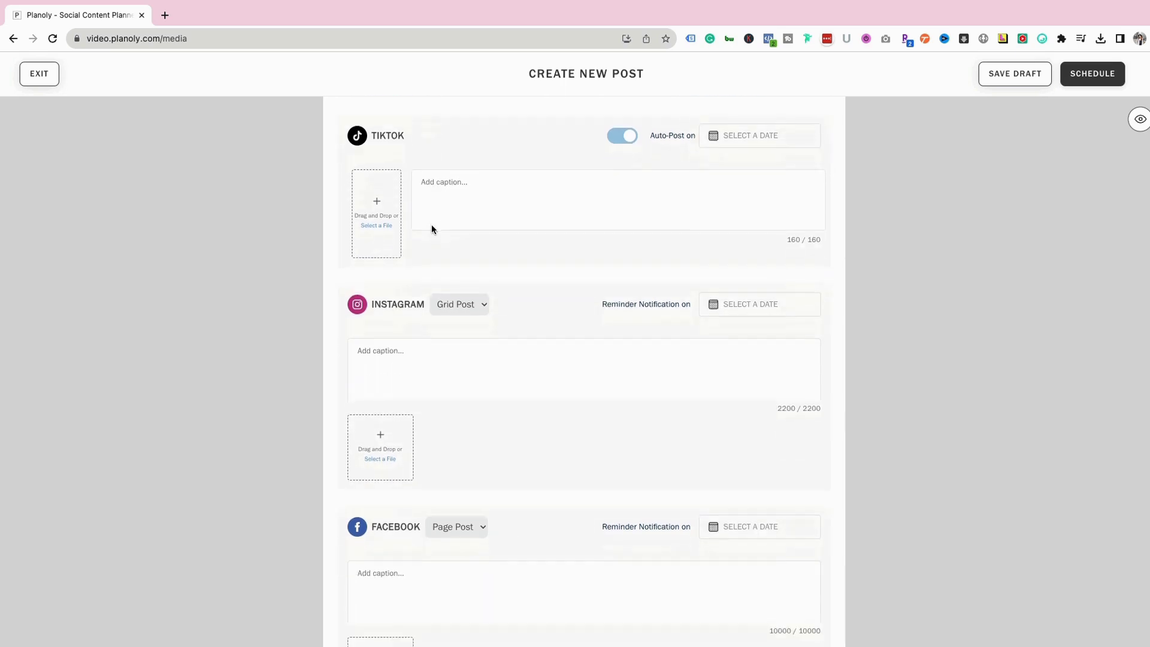
scroll(424, 329, "down", 2)
scroll(424, 330, "up", 8)
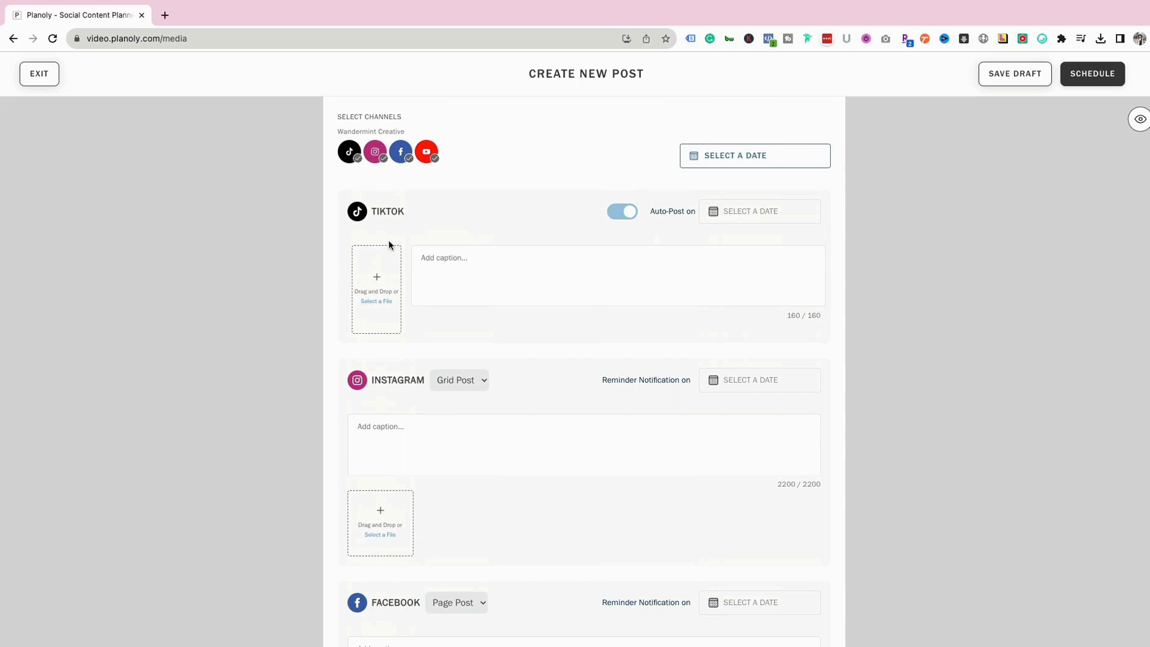
scroll(390, 333, "down", 2)
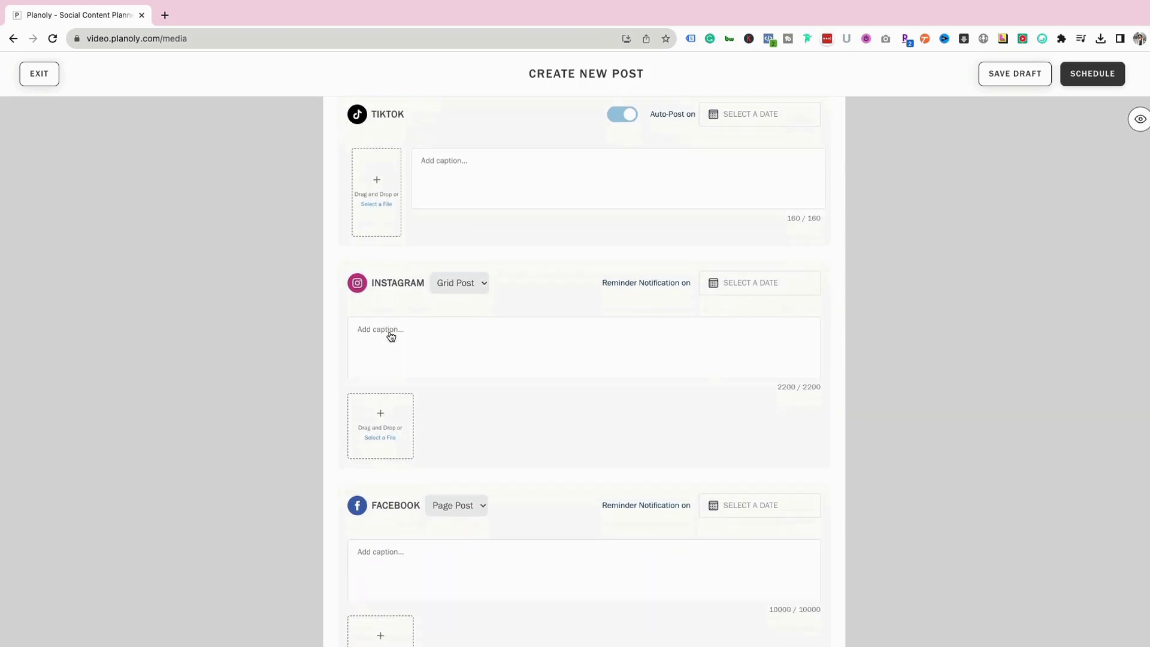
Set both the Instagram and Facebook post types to Reel.
left_click(450, 276)
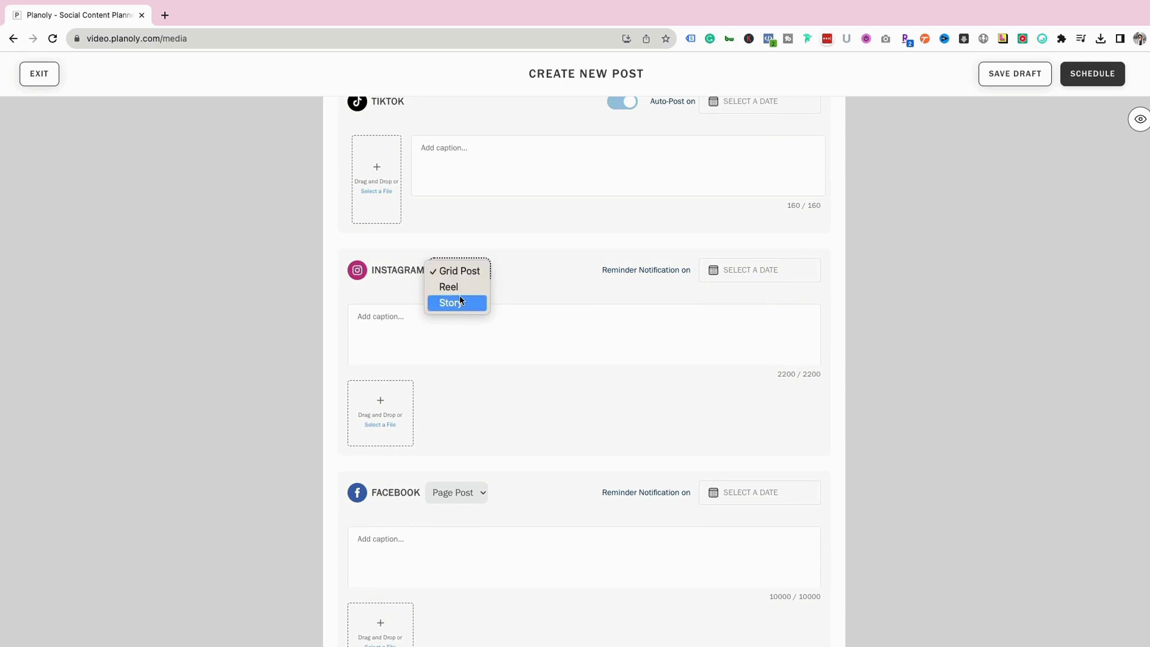
left_click(450, 287)
left_click(455, 270)
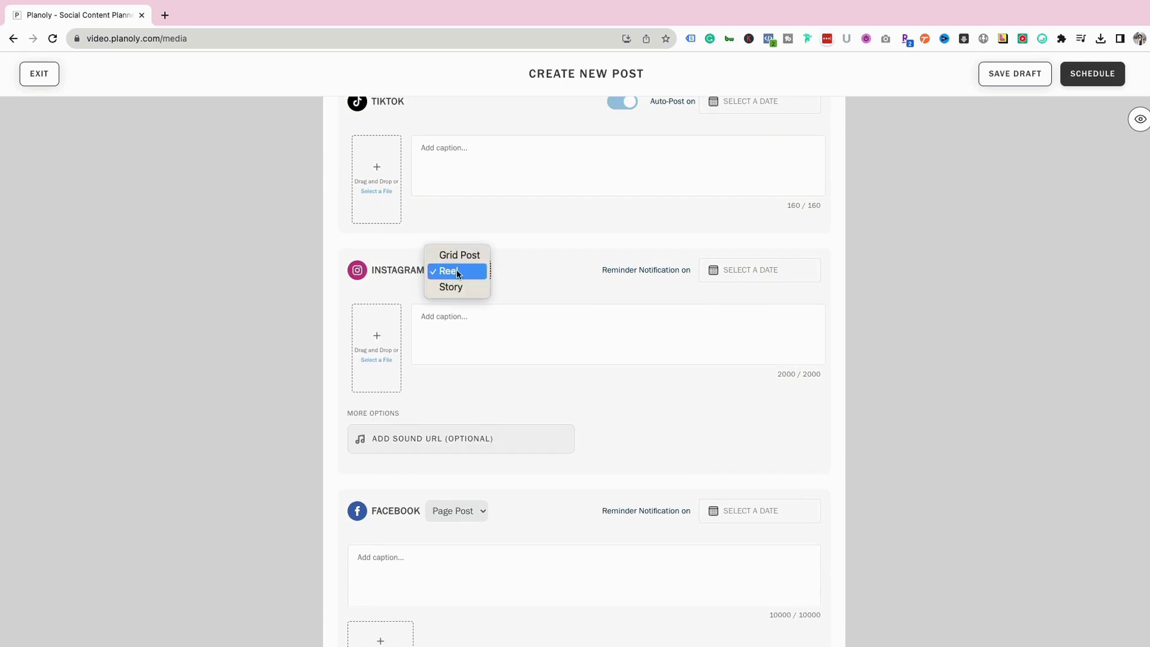
left_click(458, 272)
scroll(491, 293, "down", 5)
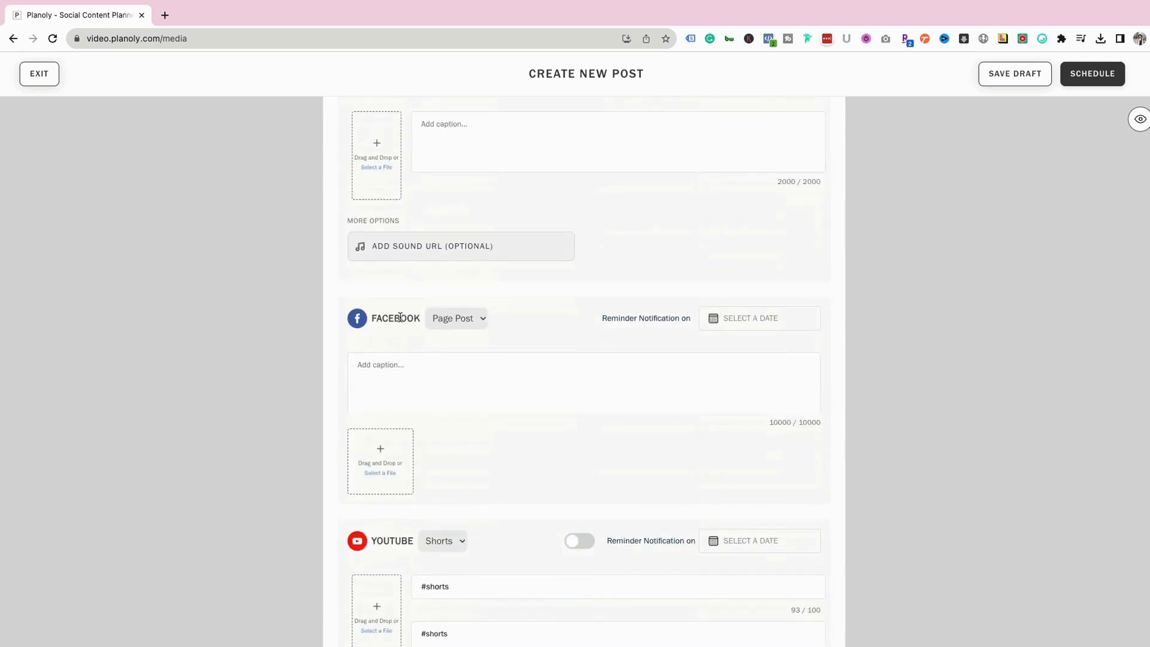
left_click(456, 318)
left_click(447, 340)
Bring up the media source picker for the YouTube post's upload box.
scroll(437, 308, "down", 3)
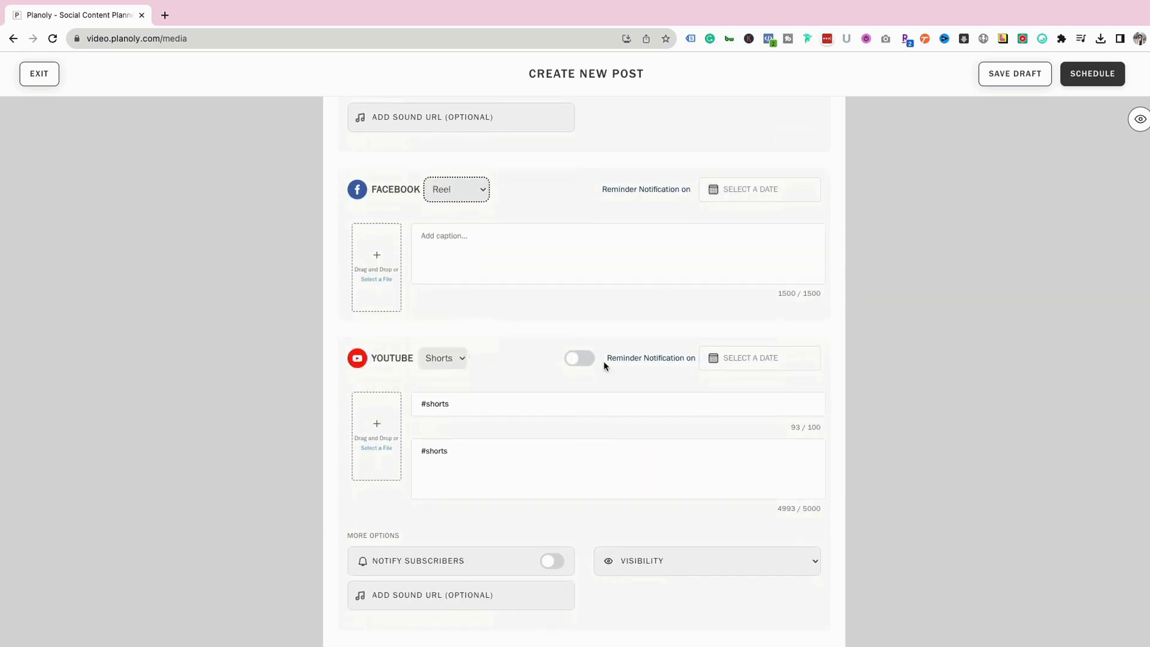
scroll(510, 354, "up", 7)
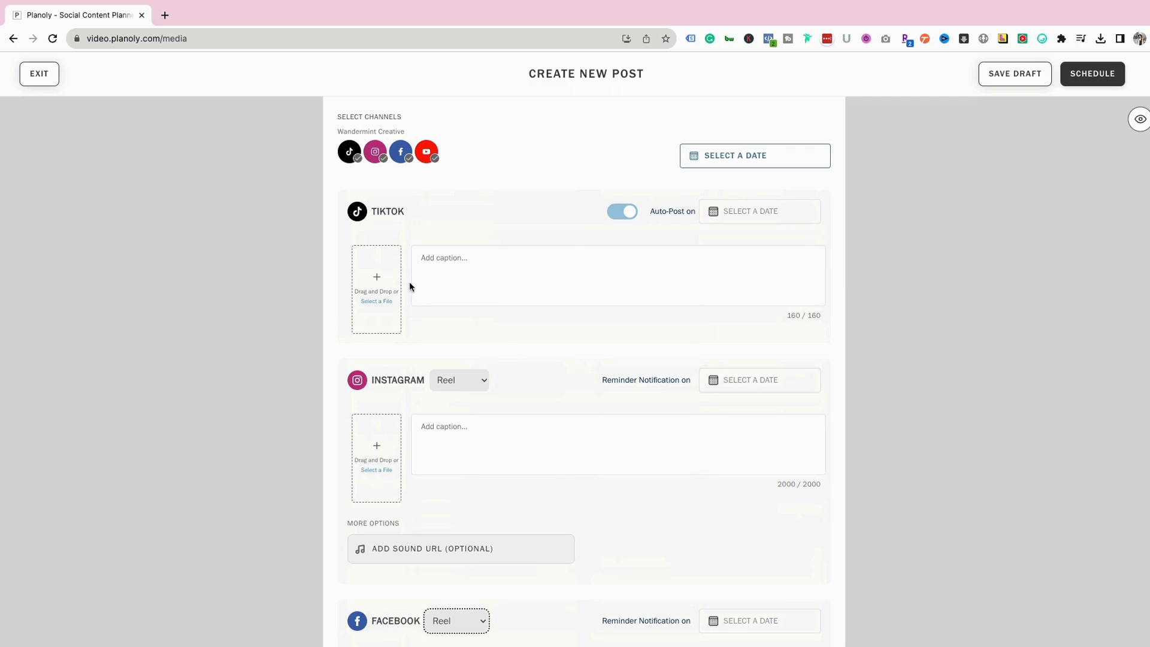
scroll(403, 290, "down", 7)
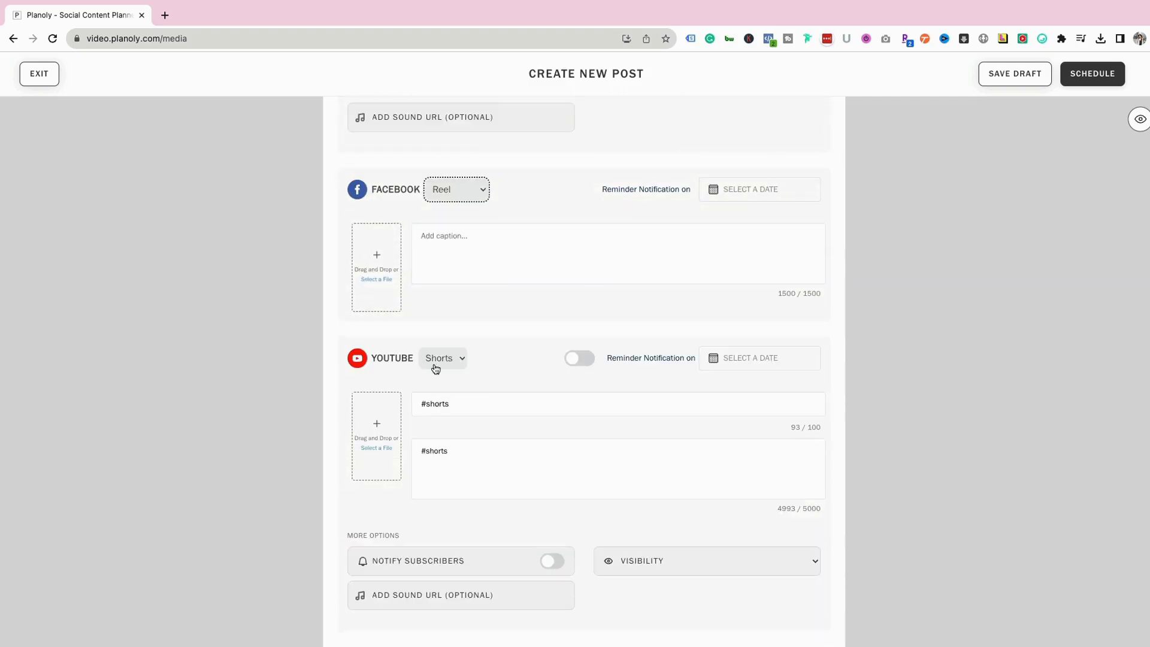
left_click(378, 450)
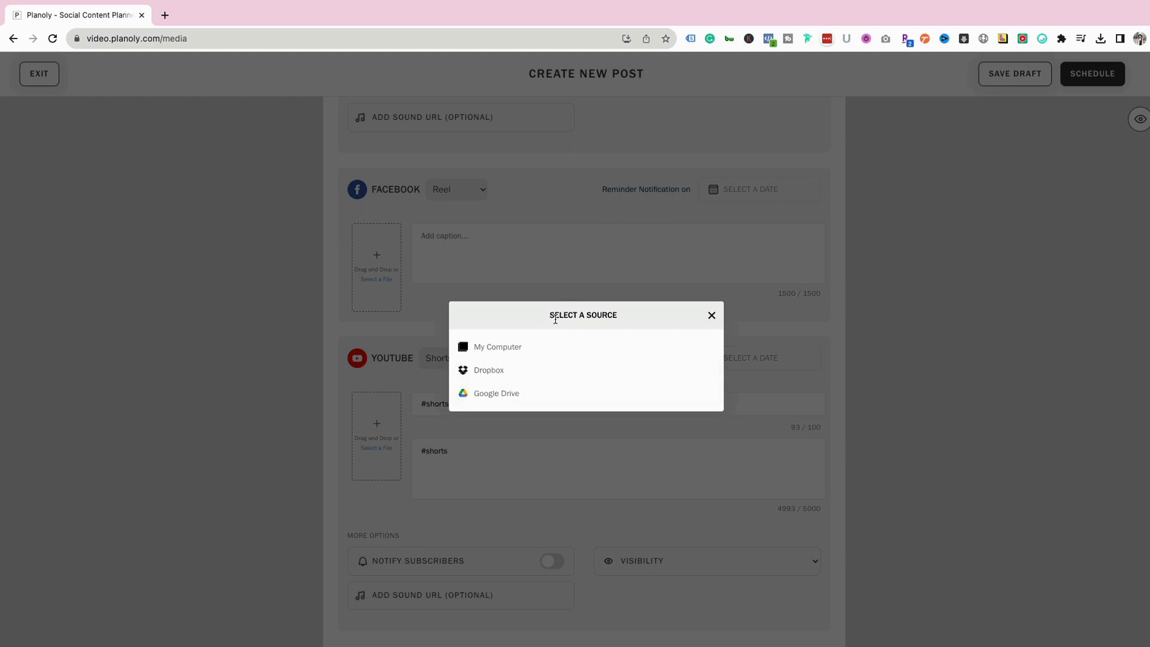
Upload the vertical video from My Computer so it fills every channel version.
left_click(509, 352)
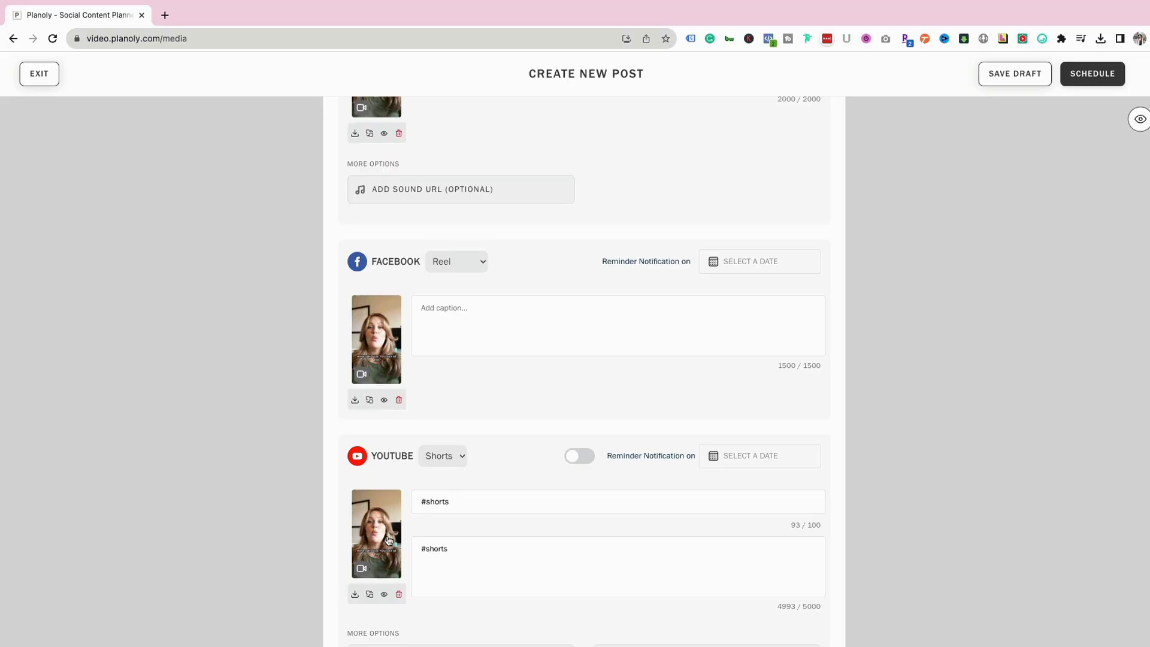
scroll(387, 546, "up", 7)
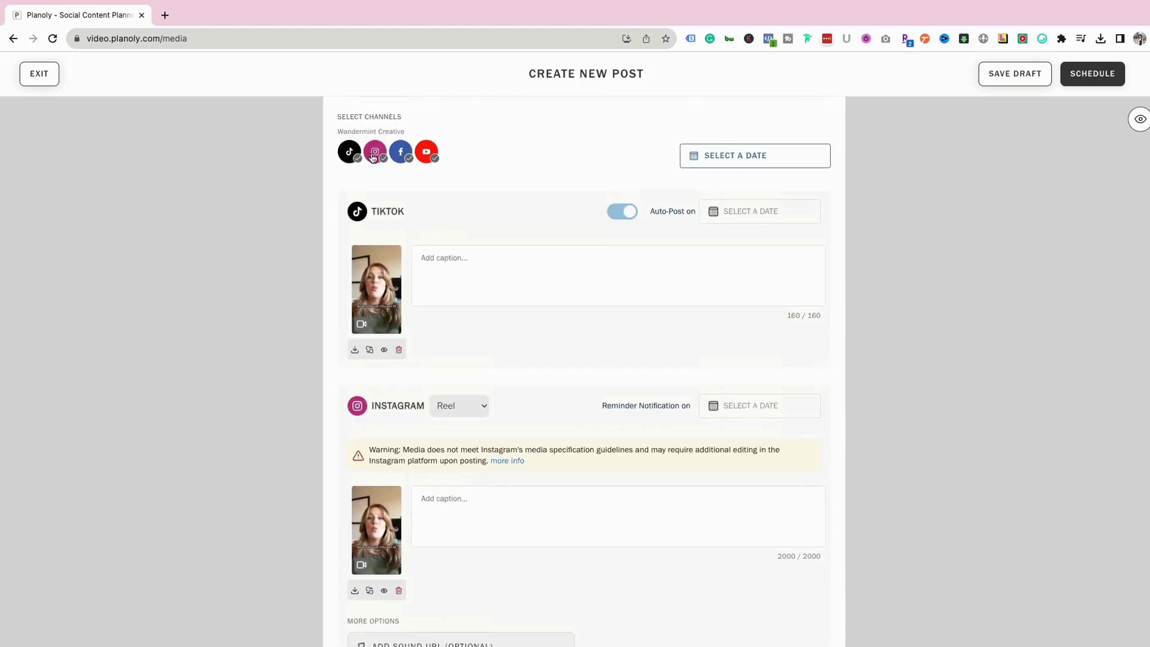
scroll(344, 505, "down", 7)
scroll(346, 522, "down", 3)
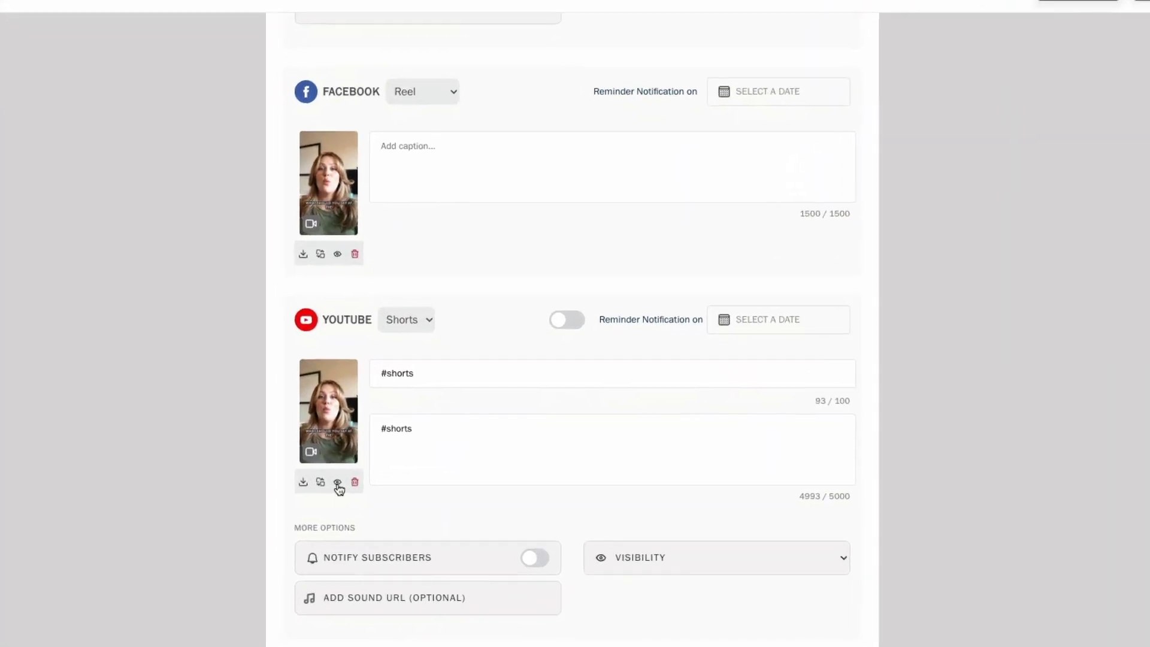
Preview the uploaded YouTube Short video, keeping it rather than replacing it.
left_click(337, 482)
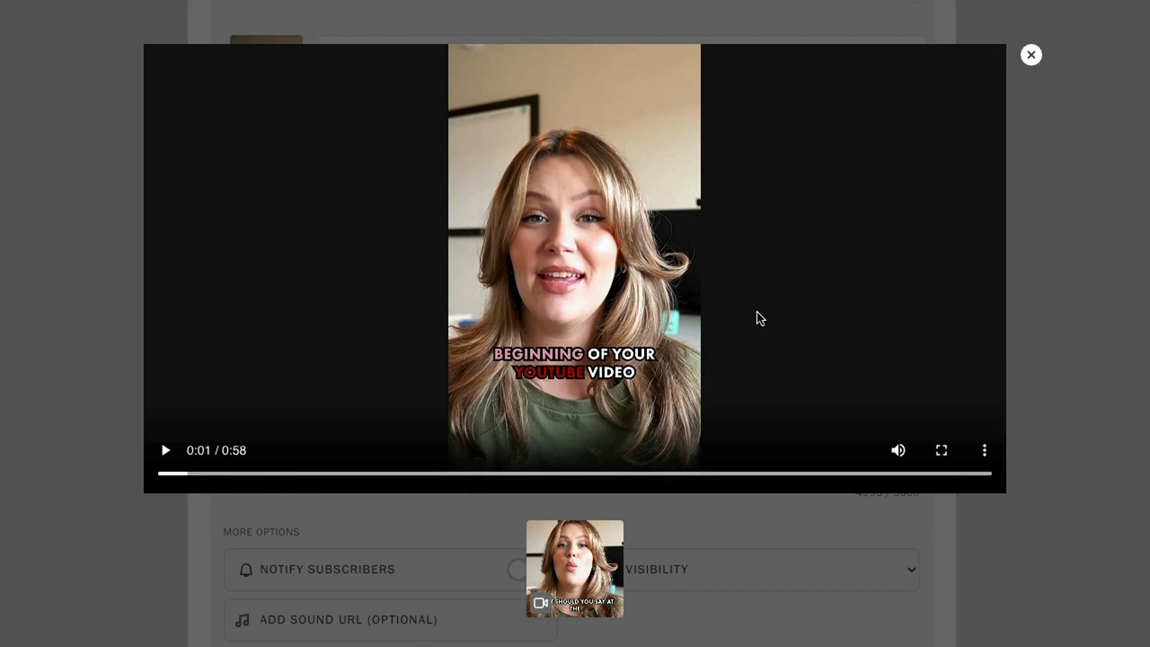
left_click(1030, 55)
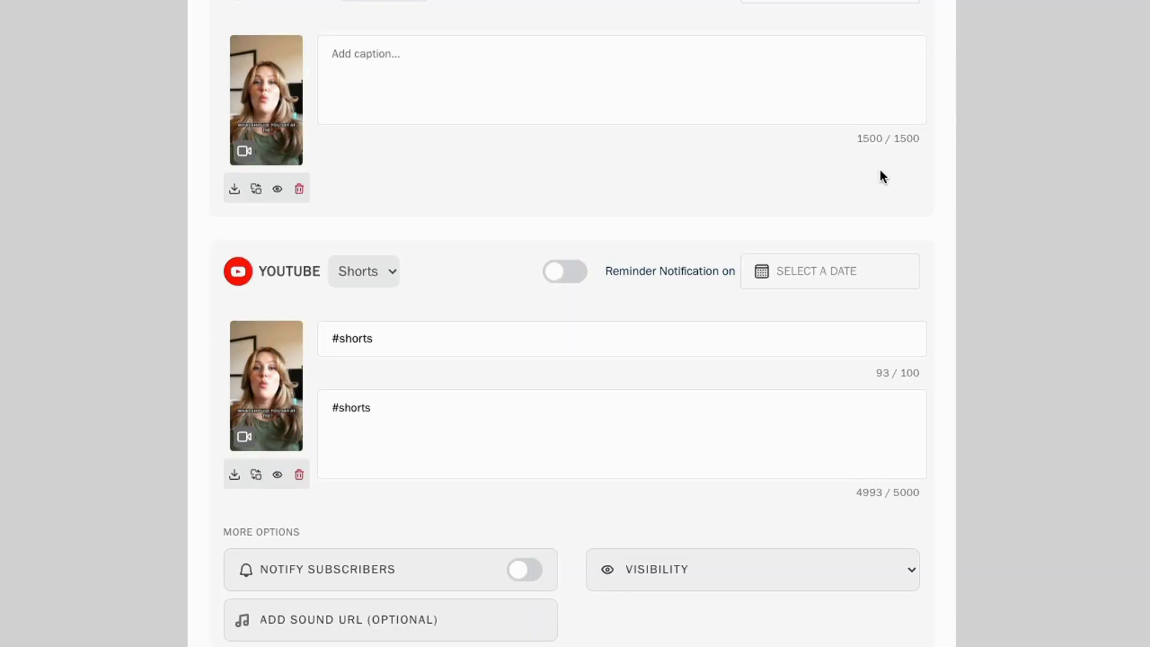
left_click(256, 477)
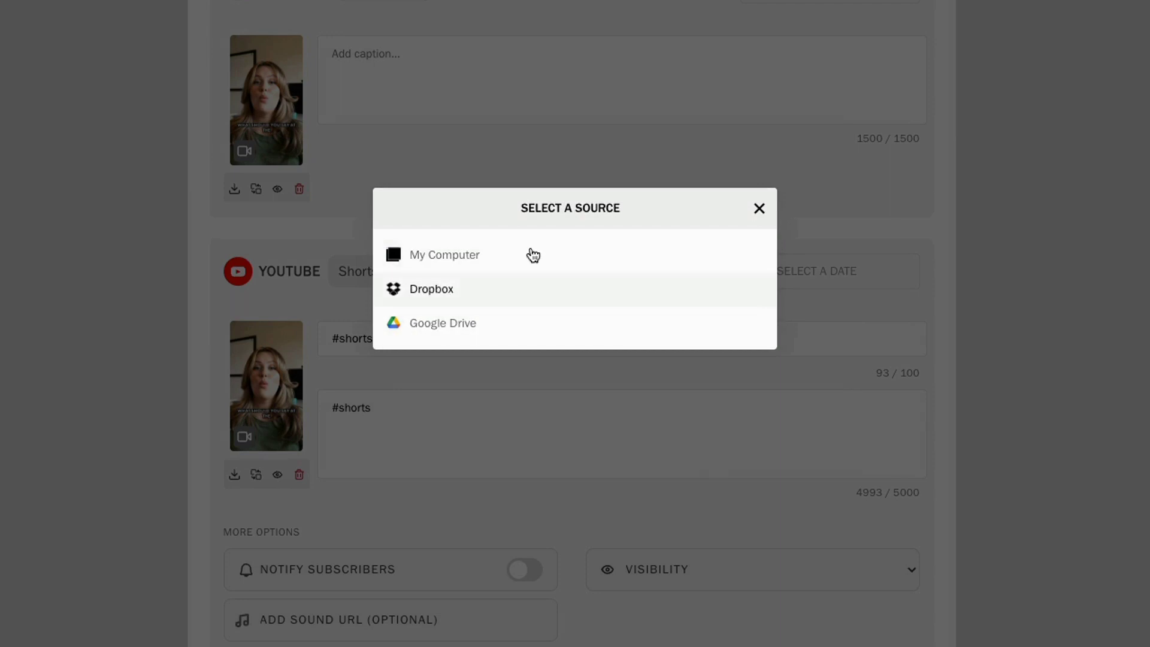
left_click(758, 210)
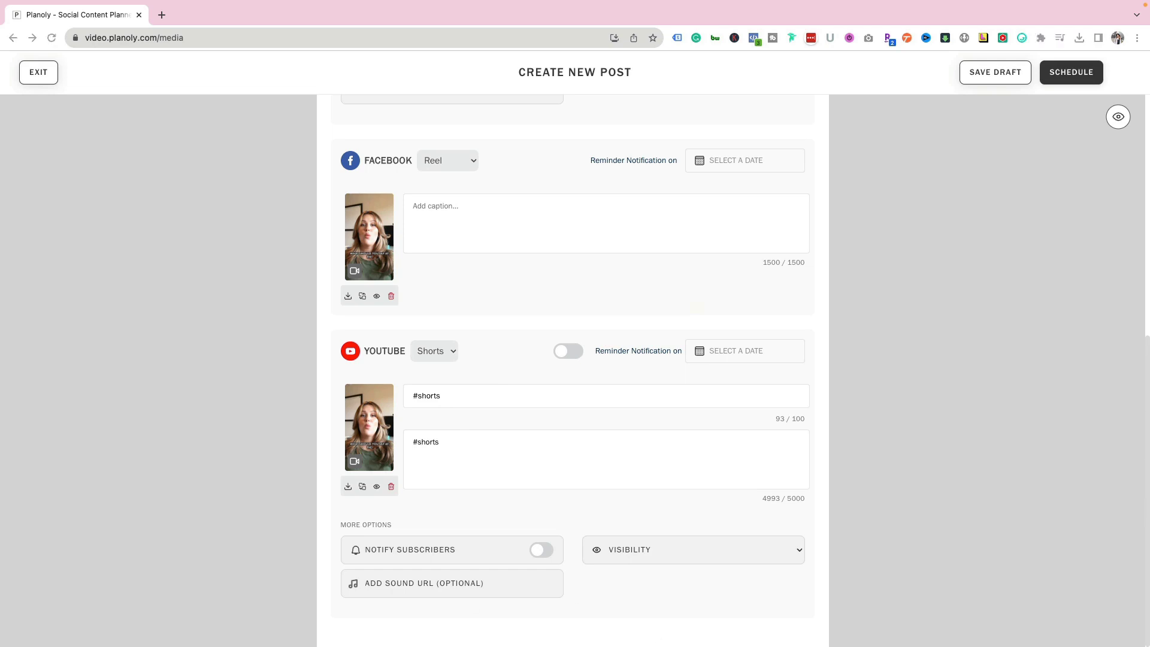
Replace the #shorts title with 'What video hooks should you be using at the beginning of your YouTube video?'.
left_click(465, 395)
key("ctrl+a")
type("What video hooks should you be using at the beginning of your YouTube video?")
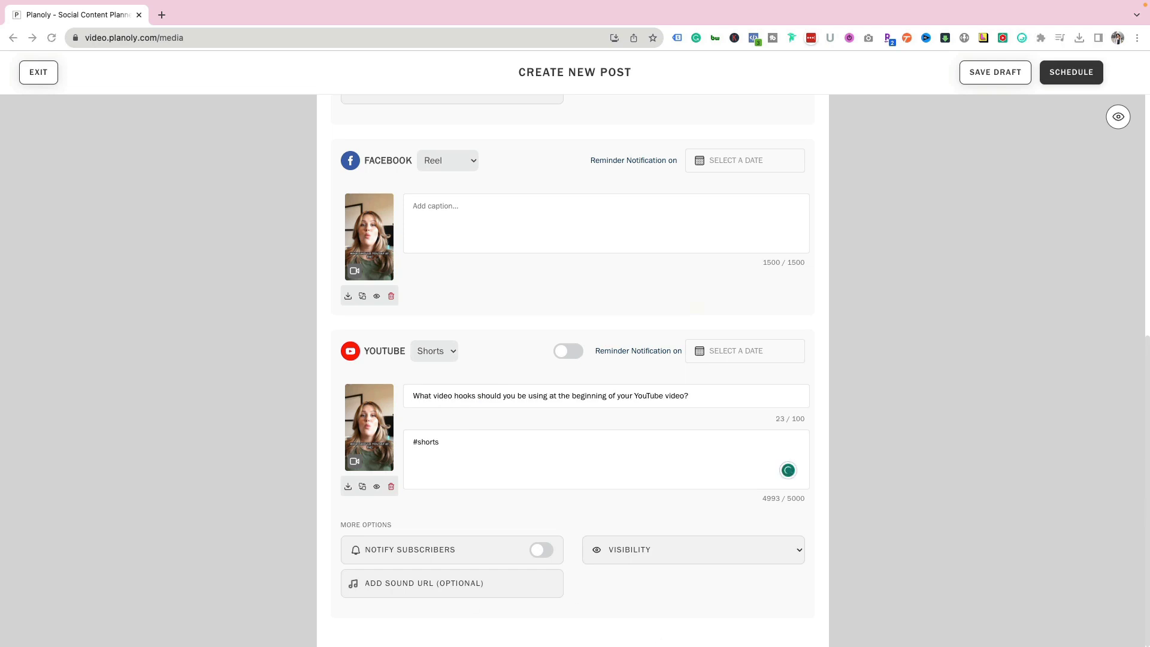
Paste the prepared YouTube description with hook explanation, full-video link and hashtags over #shorts.
left_click(488, 445)
key("ctrl+a")
type("Using a hook at the beginning of your video is crucial, but how do you do it? In this video, I break down my favourite video hook ideas. Check out the full video here: https://youtu.be/3FdTtsGOhfl #hookyouraudience #videohooks #beginningofyoutubevideo")
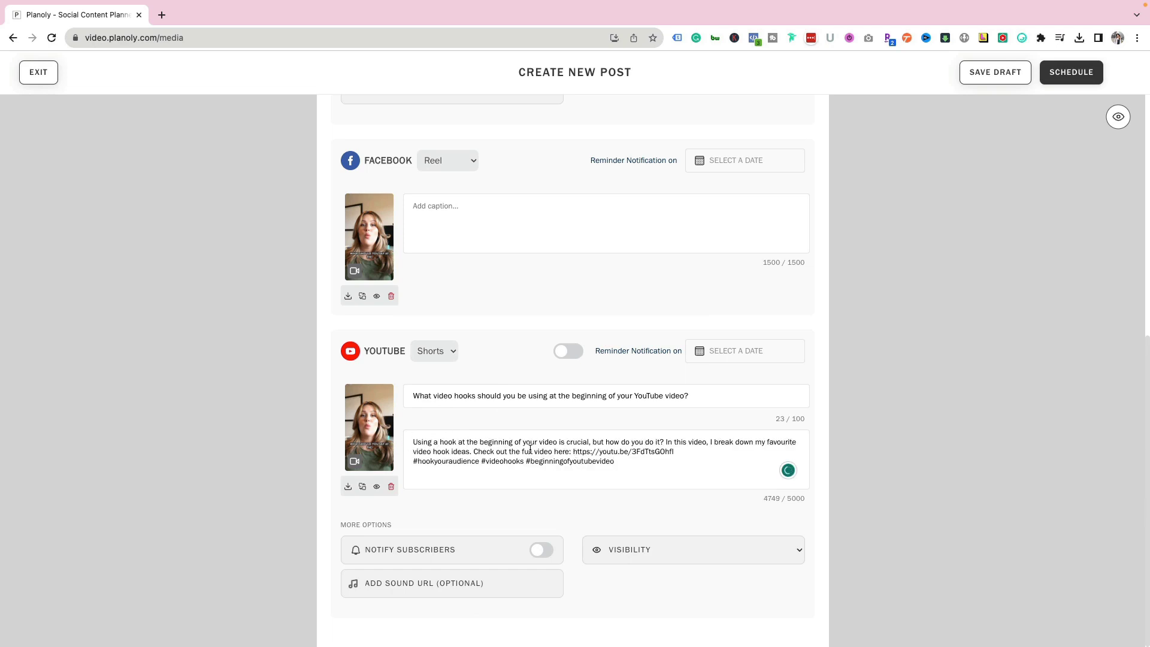
left_click_drag(530, 449, 758, 450)
left_click(476, 464)
left_click_drag(412, 464, 627, 465)
left_click(625, 467)
Turn on Notify Subscribers and set the YouTube Short's visibility to PUBLIC.
left_click(542, 550)
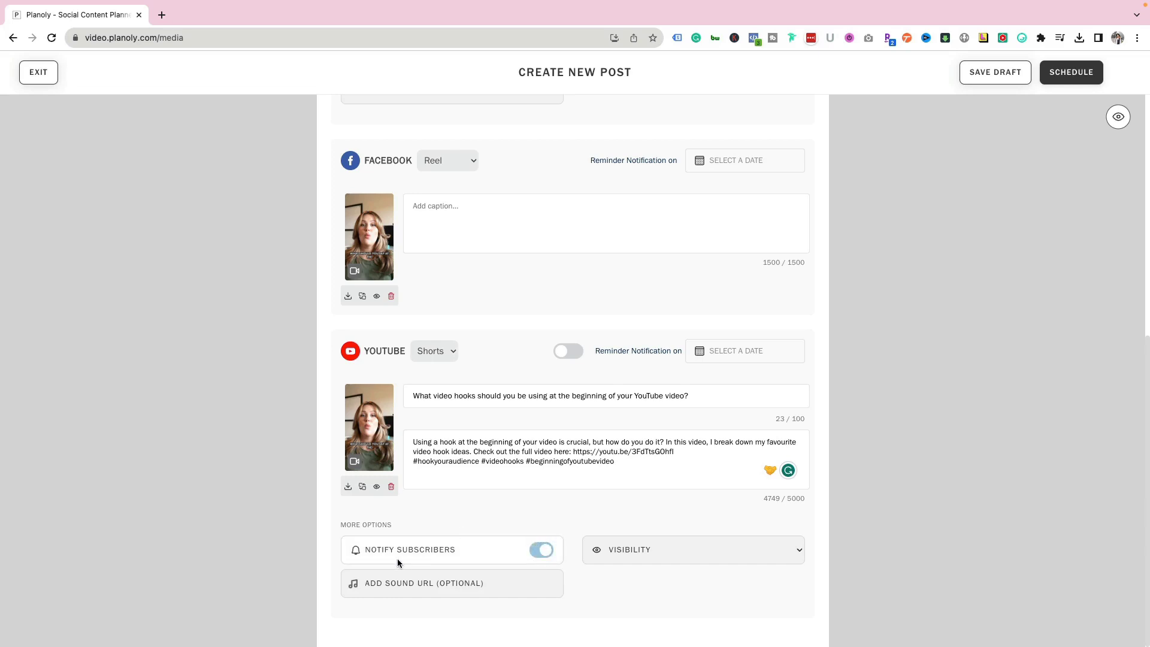
left_click(636, 556)
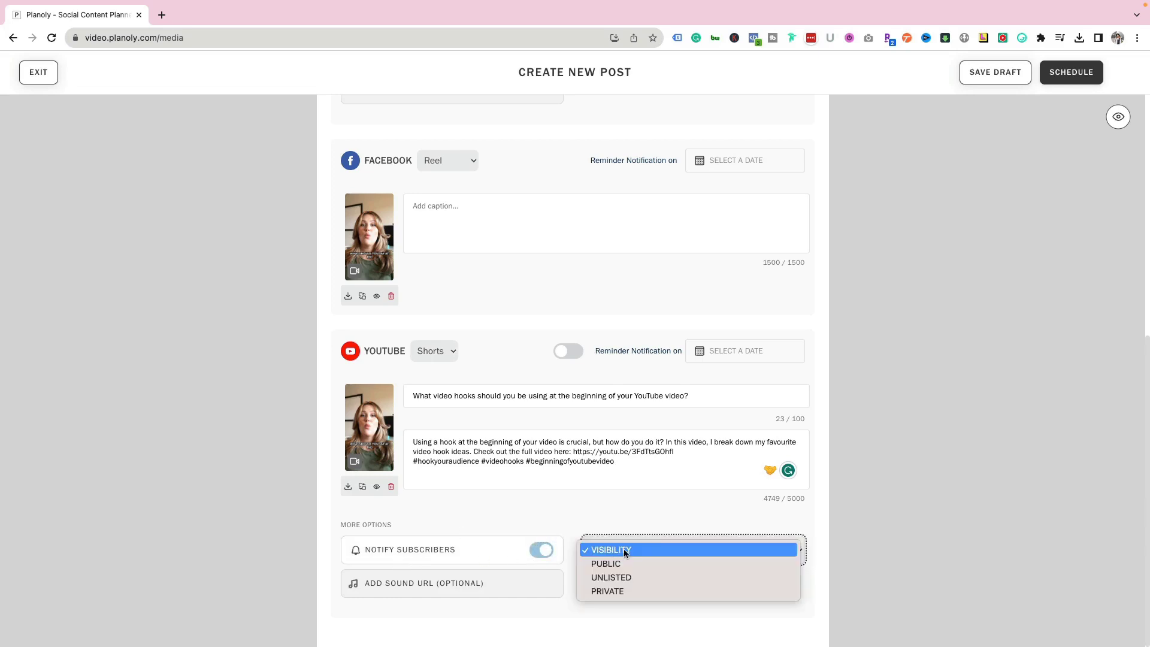
left_click(609, 566)
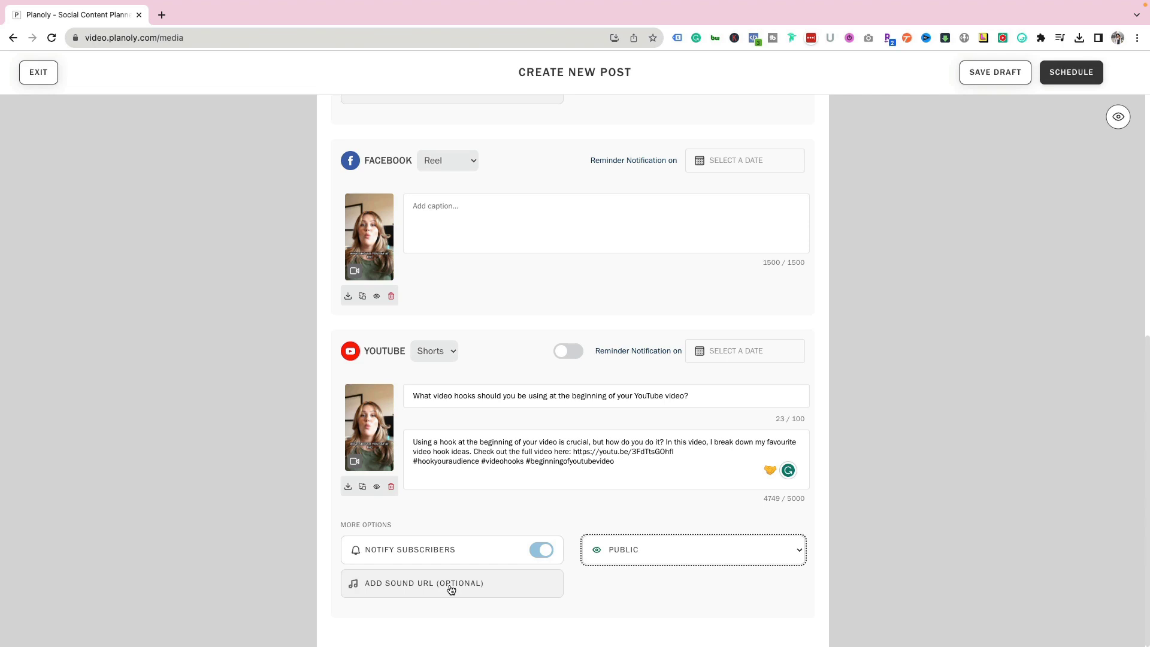
scroll(451, 590, "up", 1)
left_click_drag(599, 354, 679, 354)
left_click(661, 367)
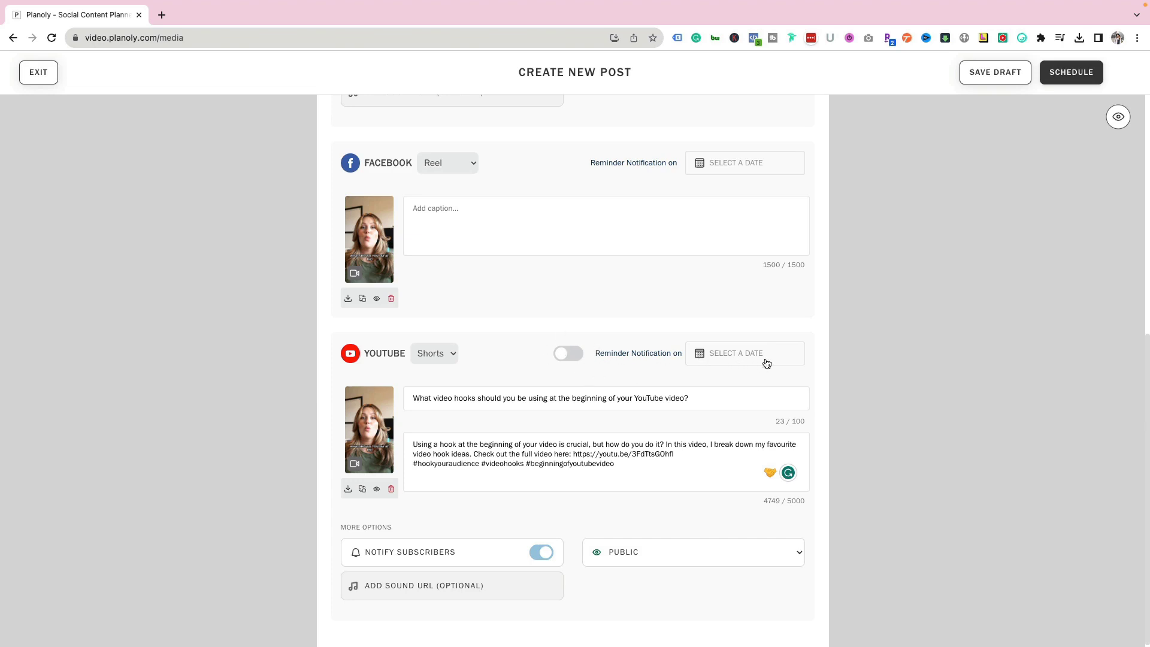
Switch the YouTube Short from reminder notification to Auto-Post, leaving the date unchanged.
left_click(699, 353)
left_click(757, 357)
left_click(756, 358)
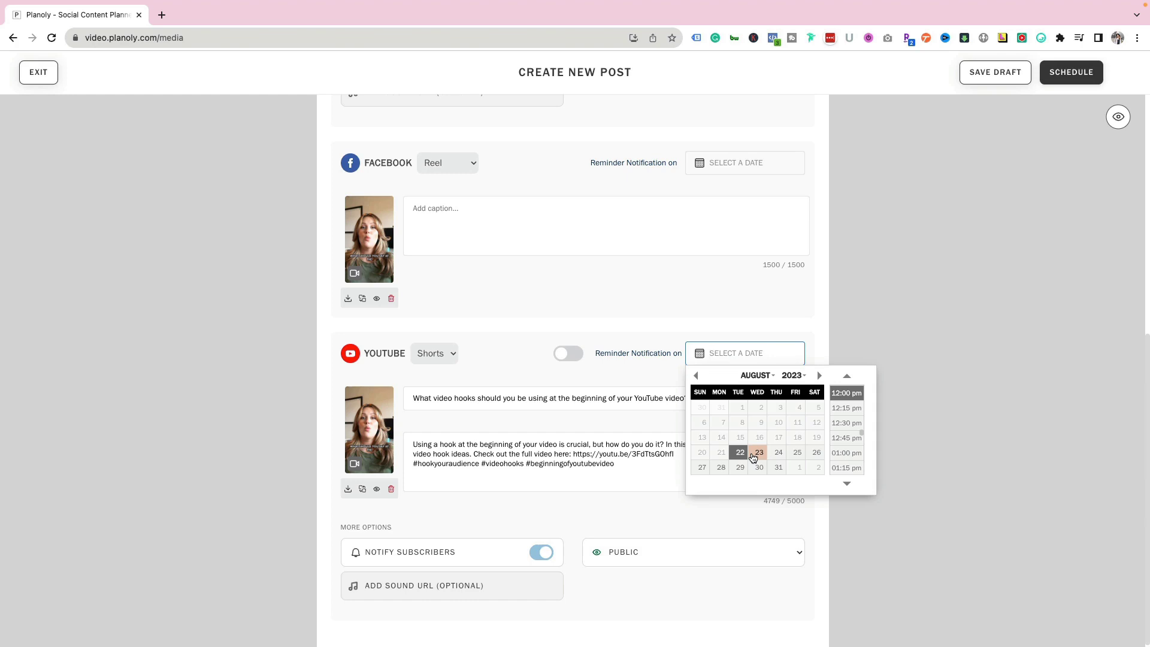
left_click(636, 375)
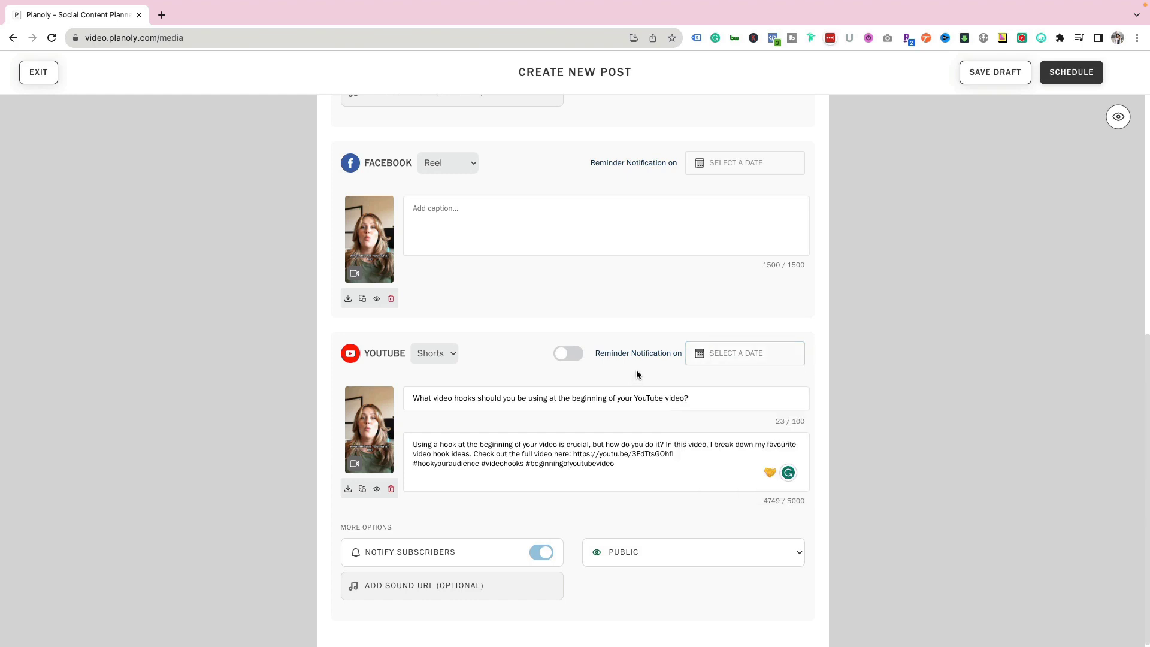
left_click(564, 356)
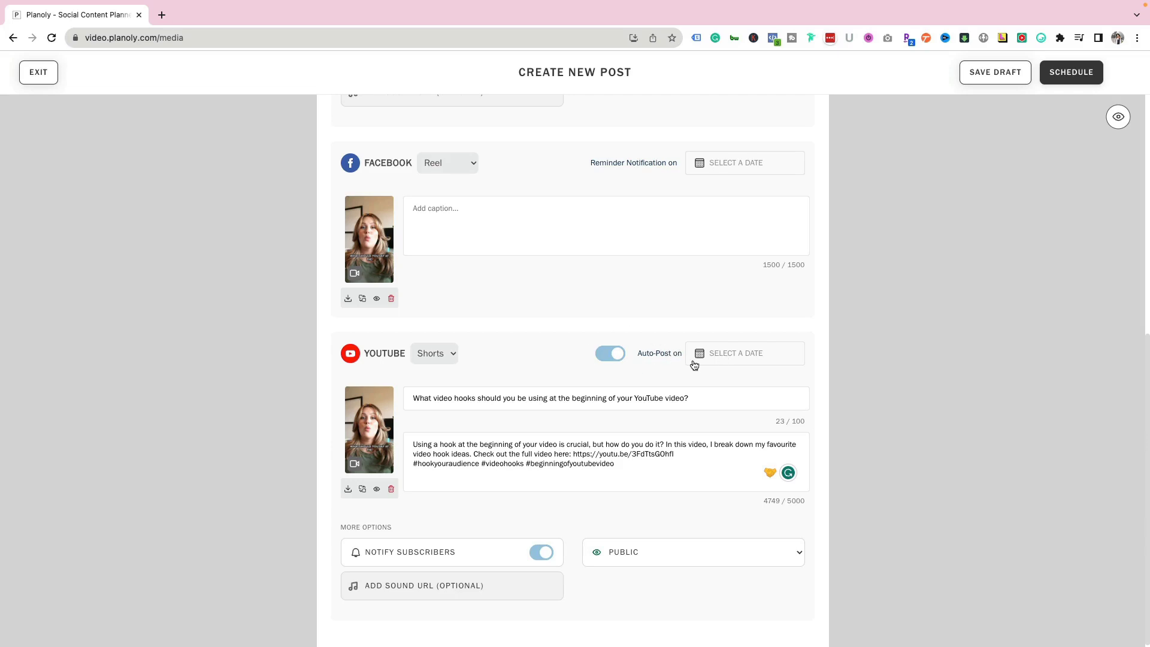
scroll(672, 375, "up", 3)
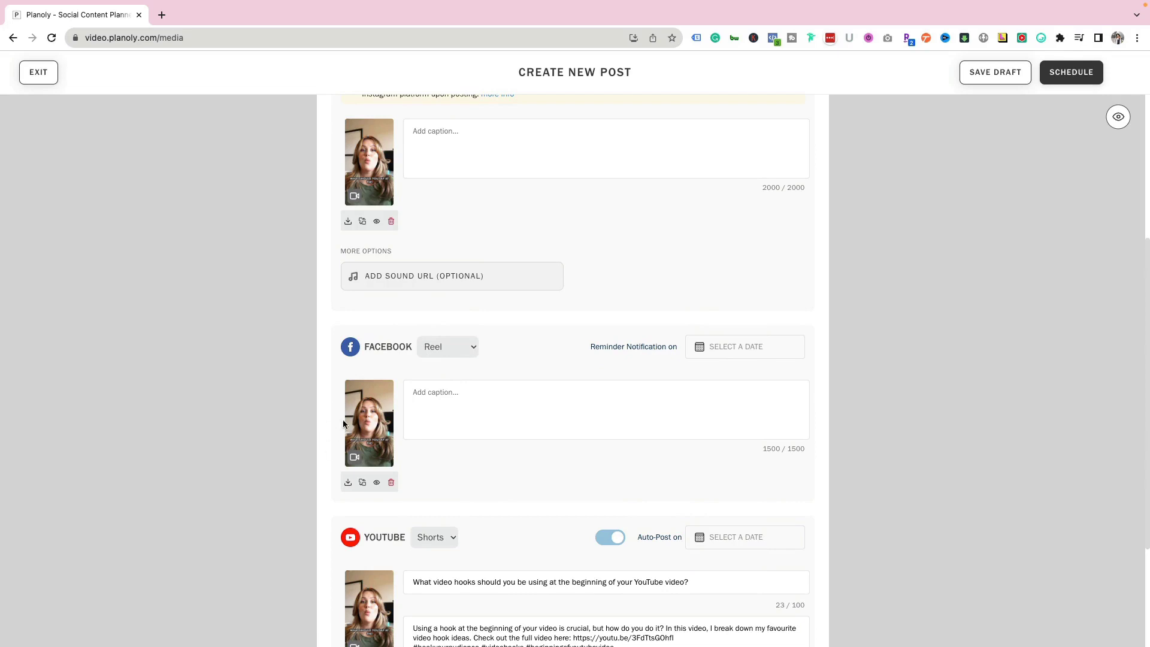
Paste the long hook caption into the Facebook Reel caption box.
left_click(432, 396)
key("ctrl+v")
scroll(483, 419, "up", 2)
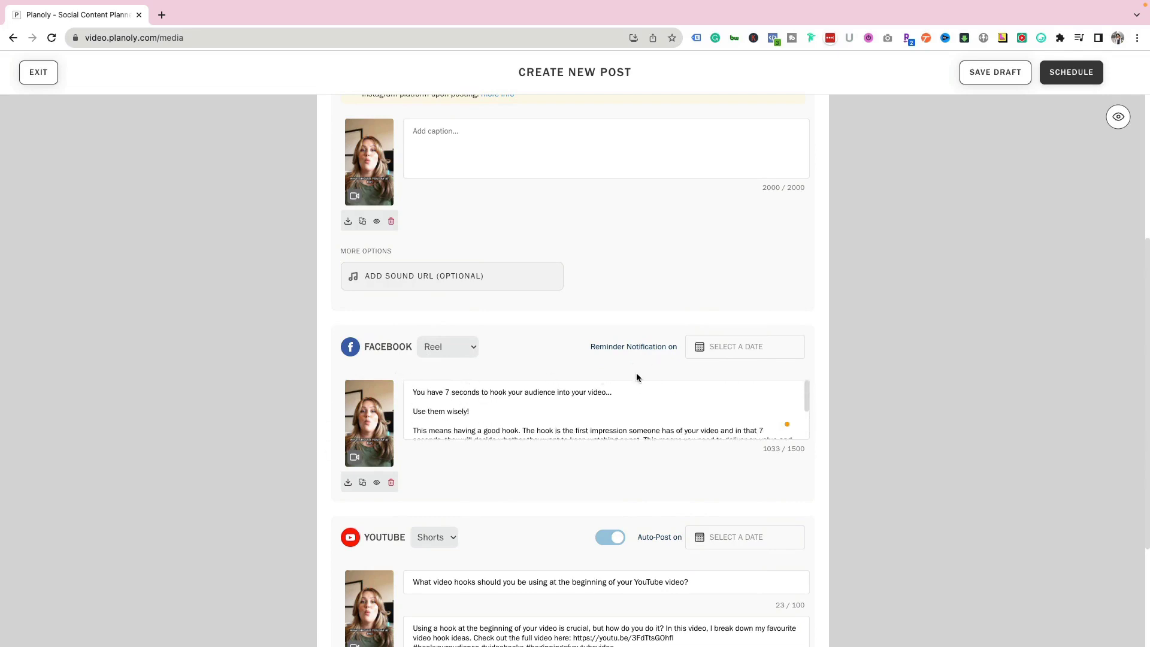
Set the Facebook Reel reminder for Aug 24, 2023 at 12:00 pm.
left_click(751, 350)
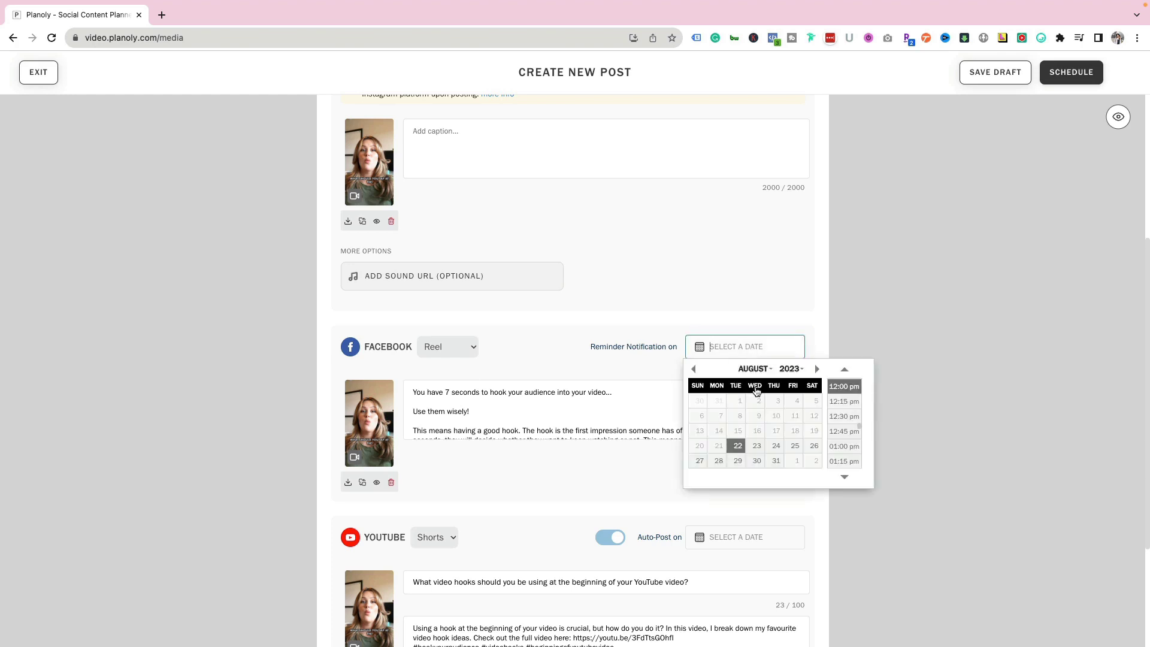
left_click(637, 377)
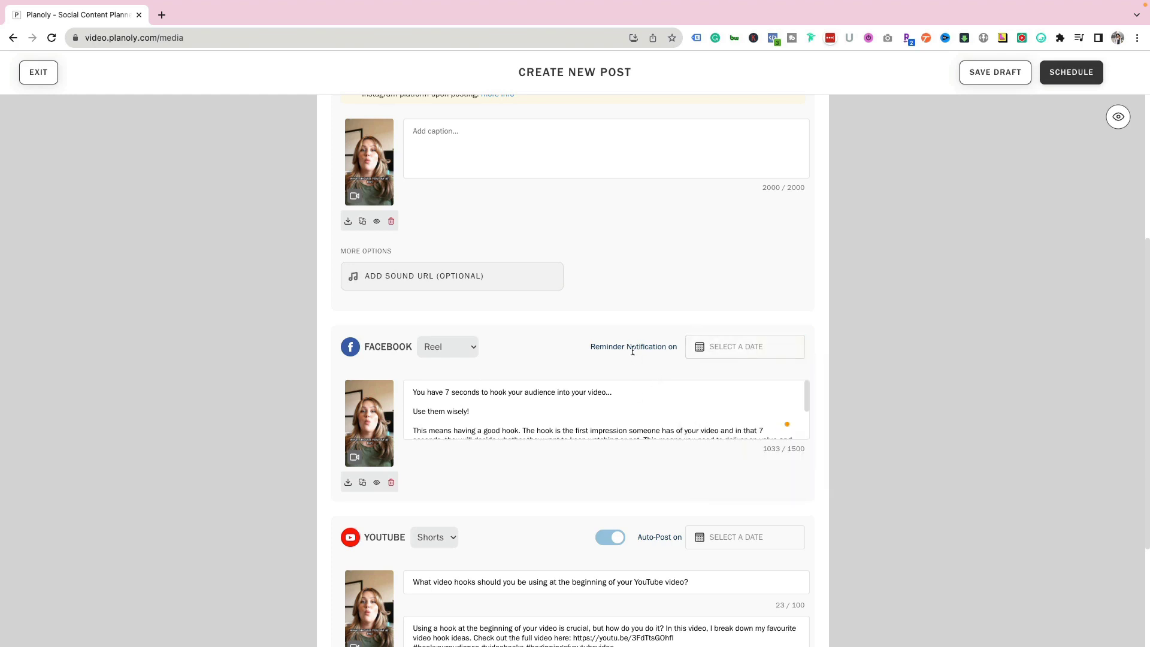
left_click(743, 353)
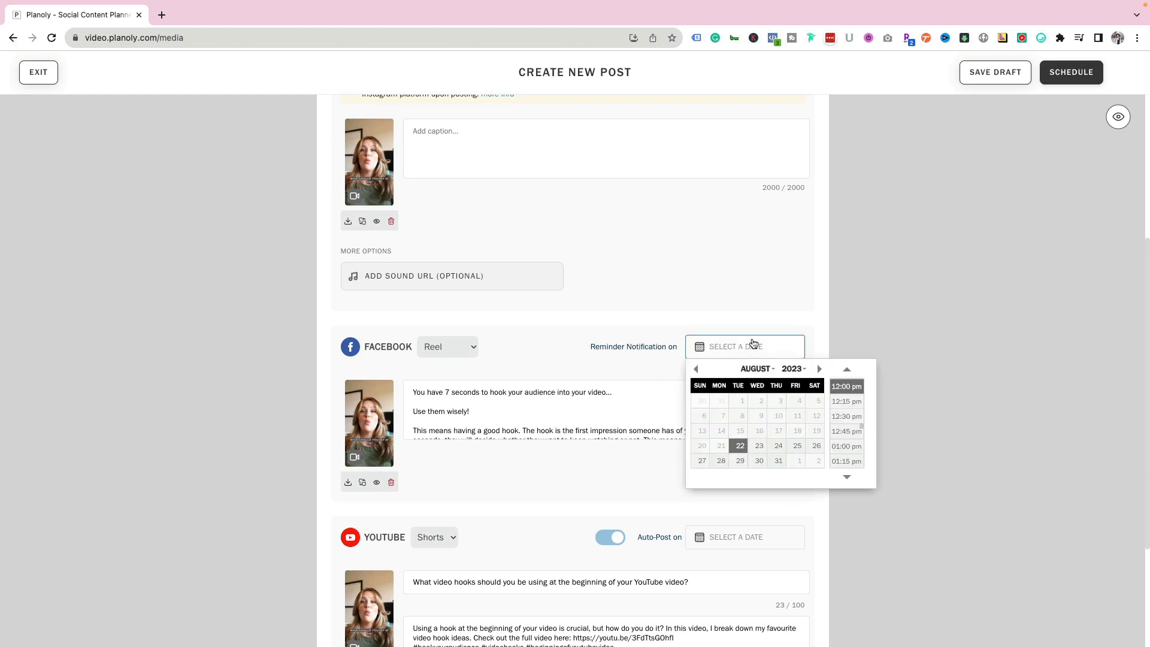
left_click(775, 449)
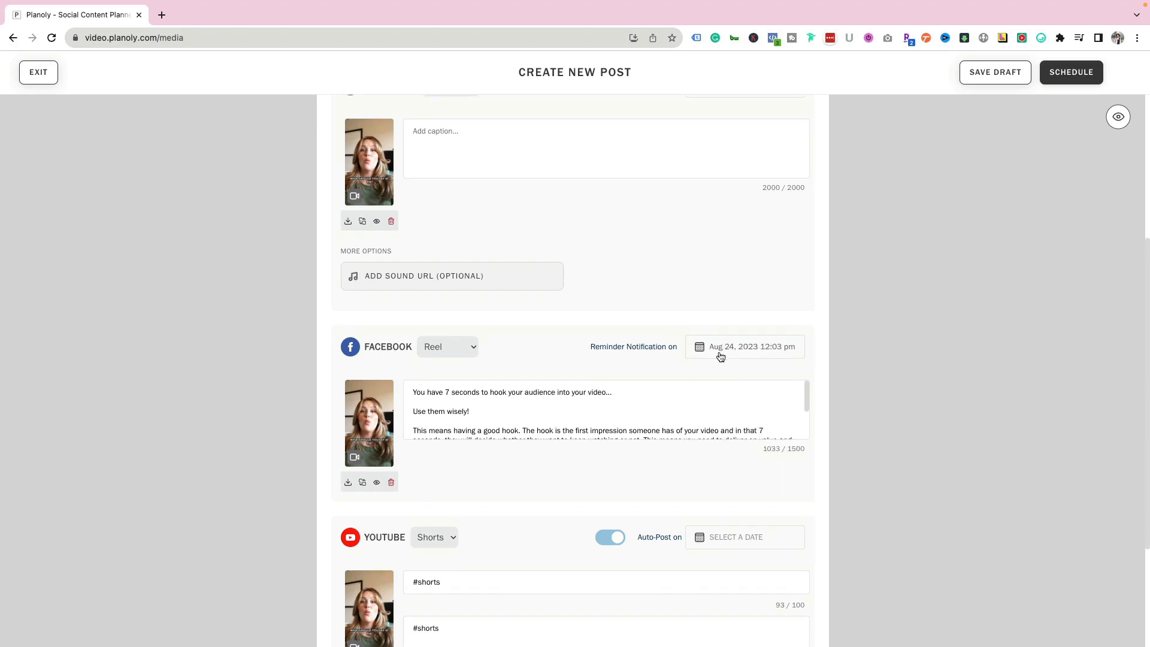
left_click(782, 353)
left_click(853, 443)
scroll(777, 380, "up", 4)
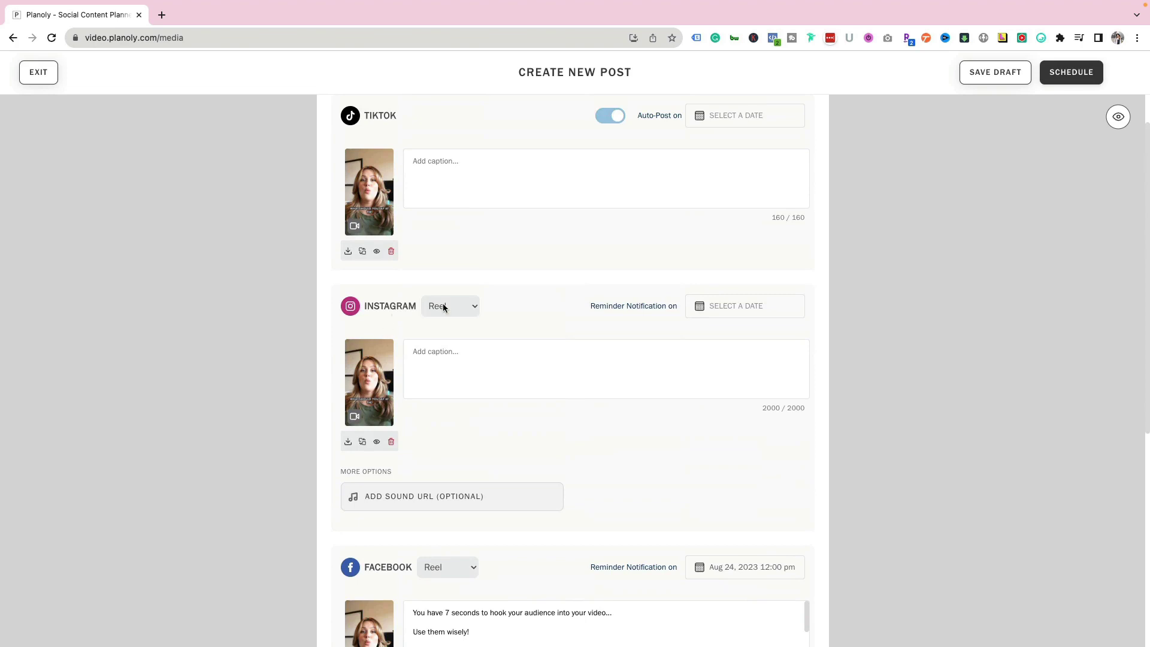
Paste the hook caption into the Instagram Reel and set its reminder to Aug 24, 12:00 pm.
left_click(469, 365)
key("super+v")
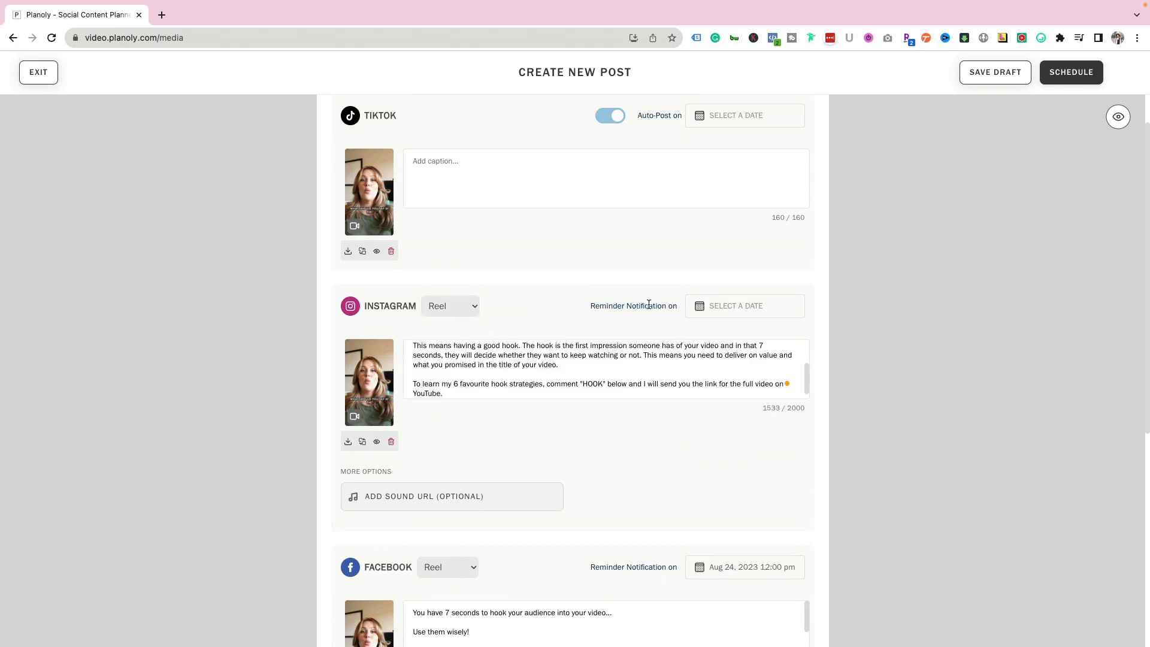
left_click(739, 309)
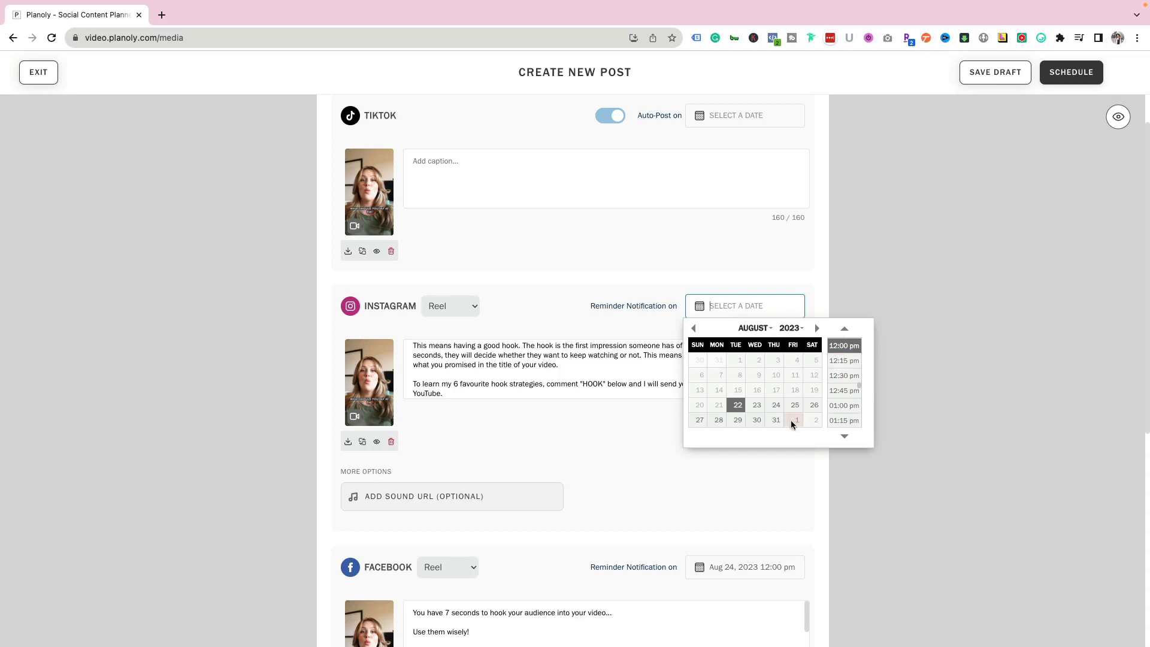
left_click(775, 405)
left_click(850, 350)
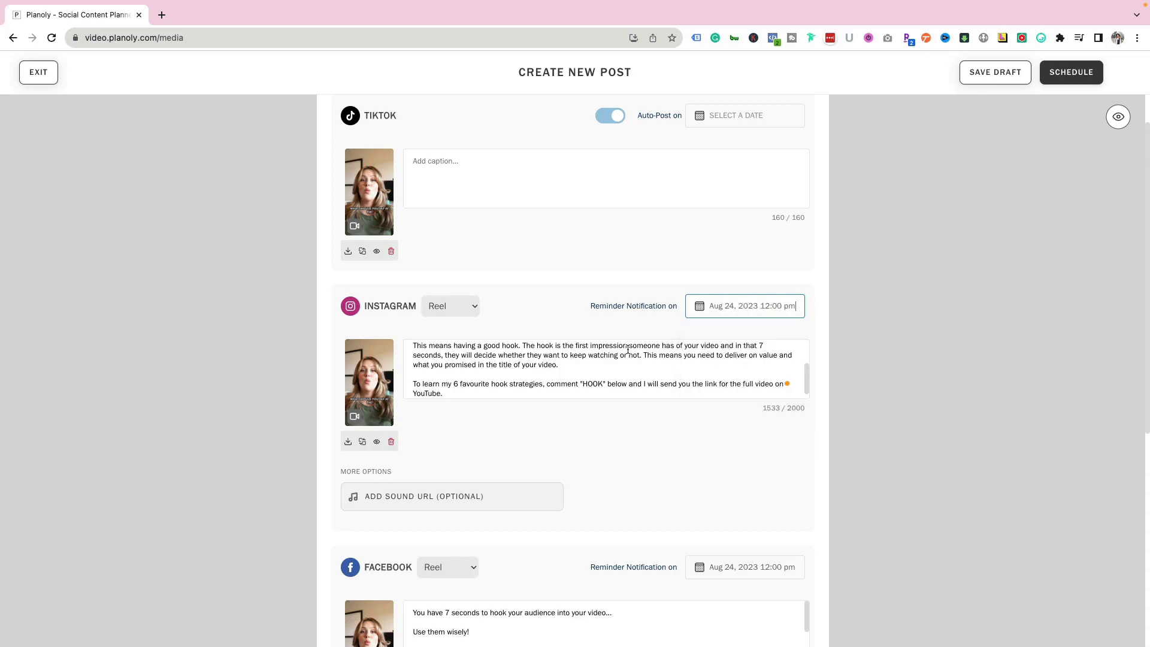
left_click(390, 506)
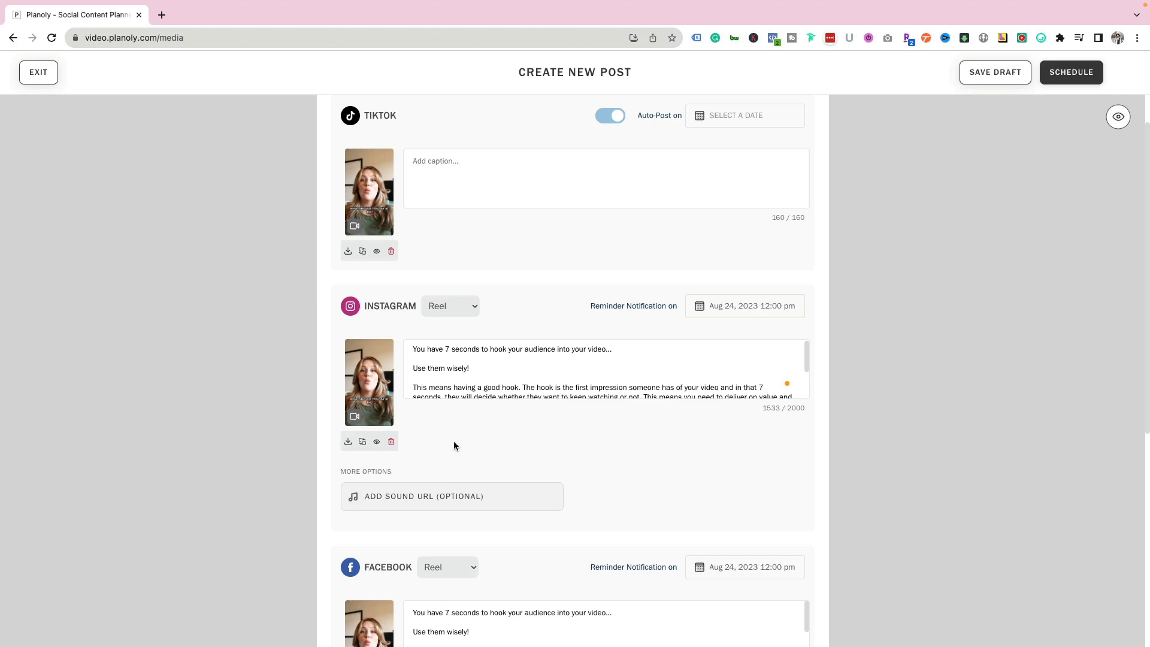
scroll(454, 441, "up", 3)
Paste the hook caption and then the hashtags into the TikTok caption.
left_click(472, 296)
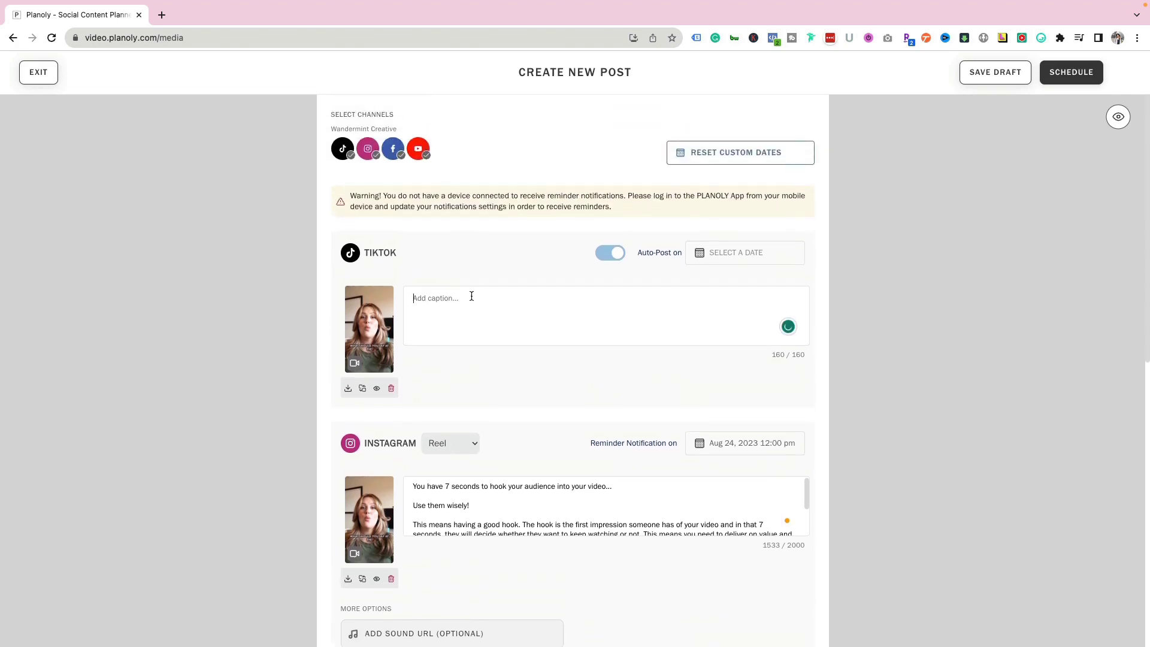
type("What to say at the beginning of your YouTube video to hook your Audience")
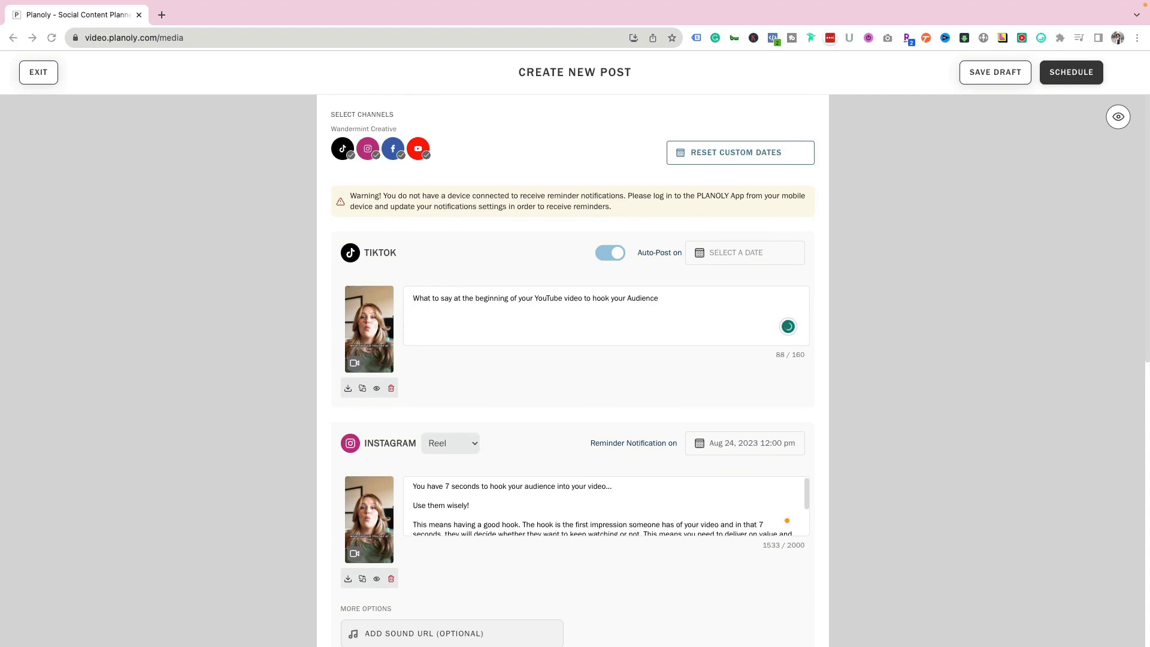
type("#hook #videotips #videocoach #hookyouraudience #whattosay #youtubevideos")
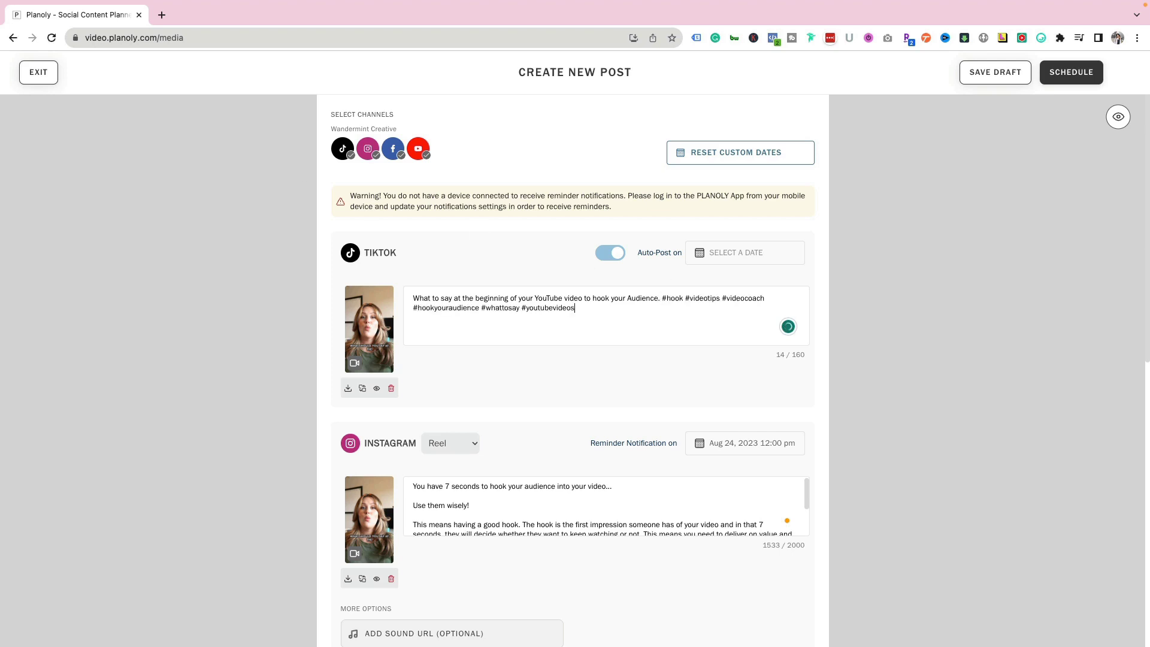
Leave the TikTok version set to Auto-Post after trying the reminder option.
left_click(655, 254)
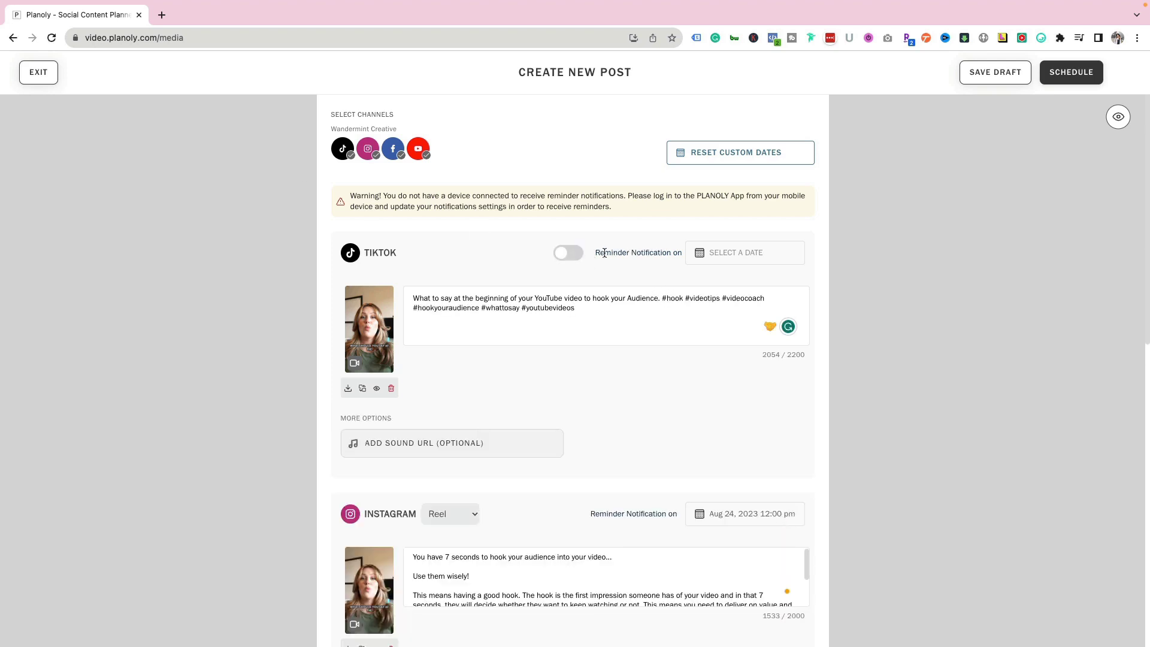
left_click(576, 256)
left_click(619, 258)
left_click(731, 258)
left_click(564, 259)
left_click(566, 258)
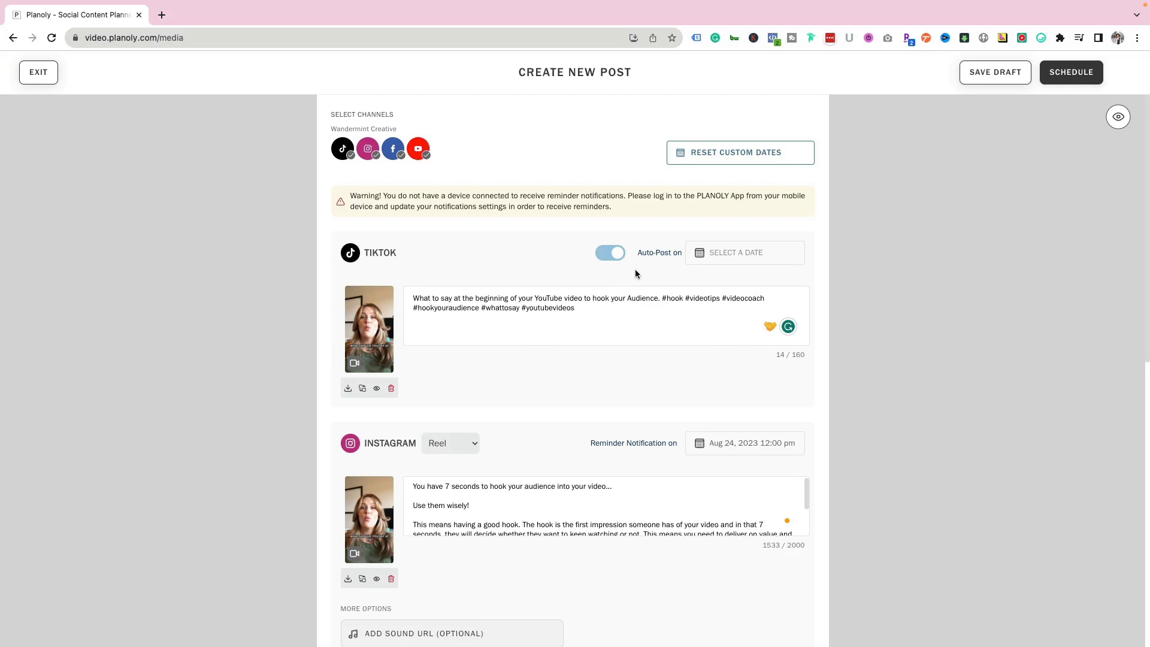
scroll(636, 267, "down", 8)
scroll(639, 264, "up", 8)
Preview the post as TikTok, Instagram Reel, Facebook Reel and YouTube Shorts in turn.
left_click(1118, 118)
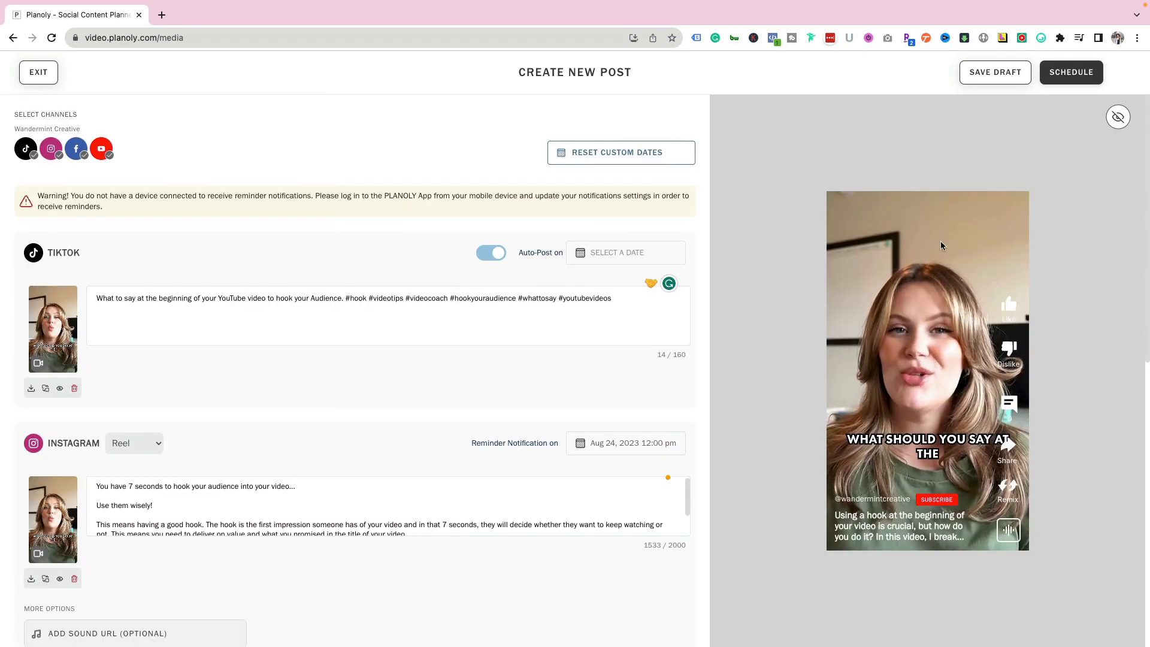
left_click(228, 273)
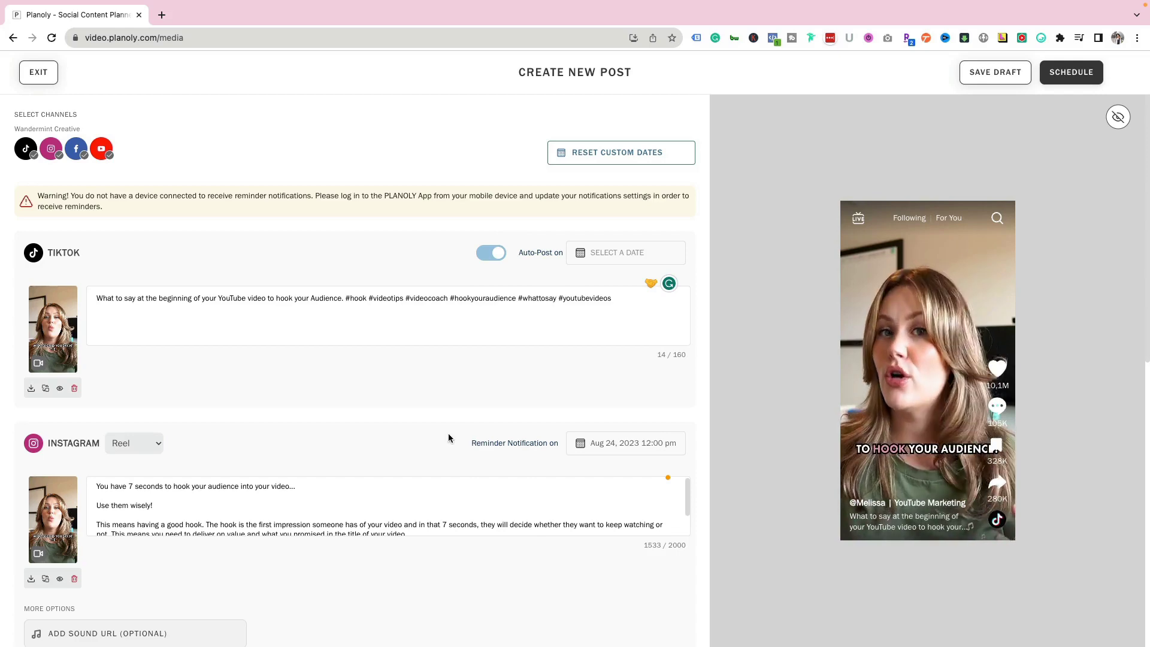
left_click(306, 442)
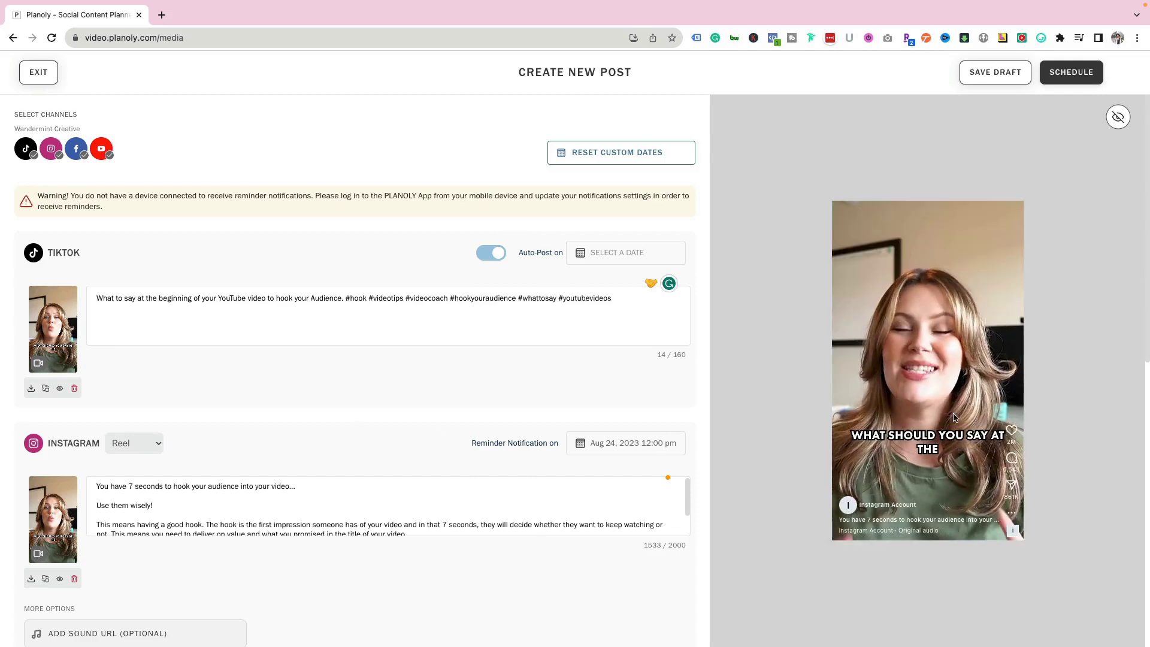
scroll(310, 441, "down", 3)
left_click(406, 516)
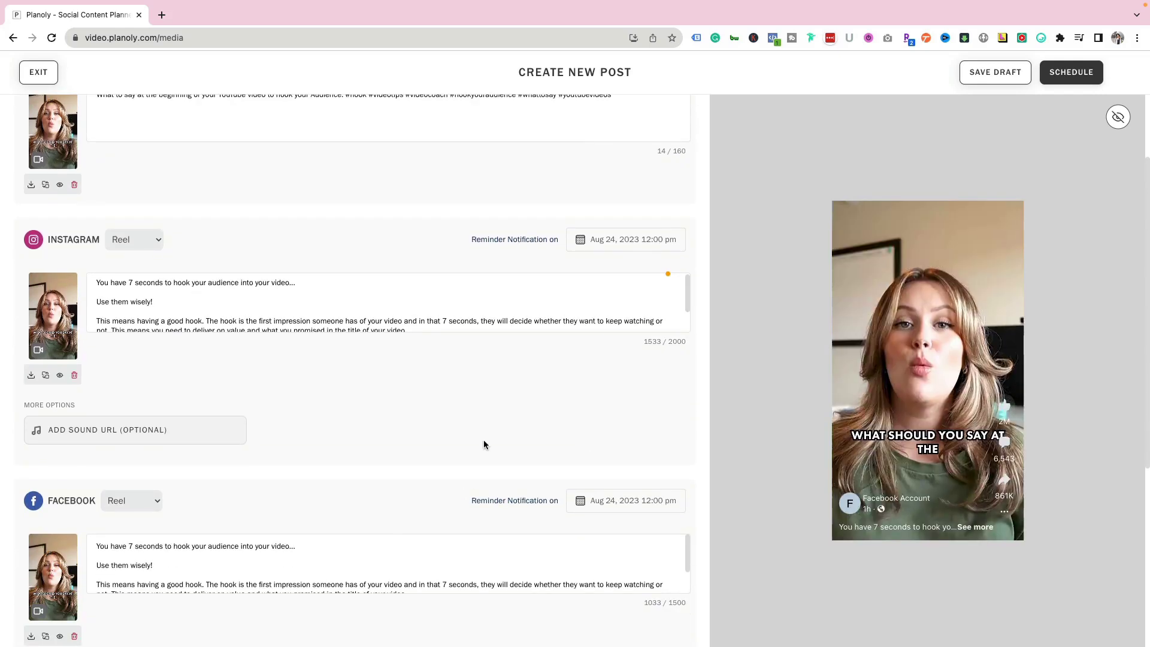
scroll(929, 369, "down", 5)
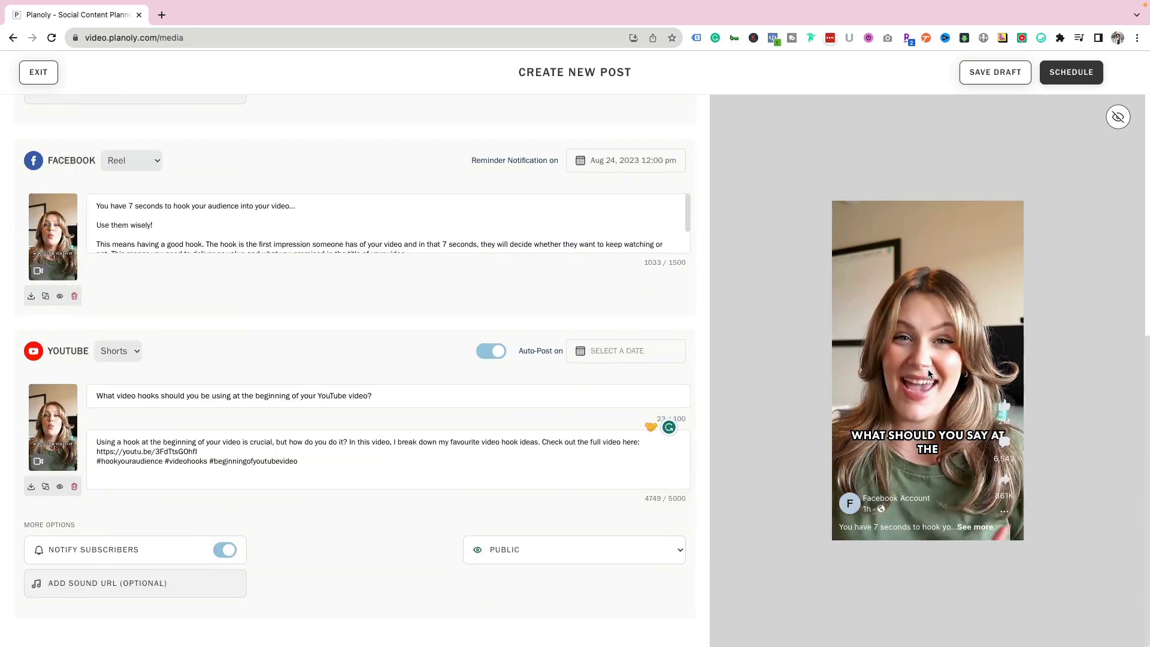
left_click(378, 364)
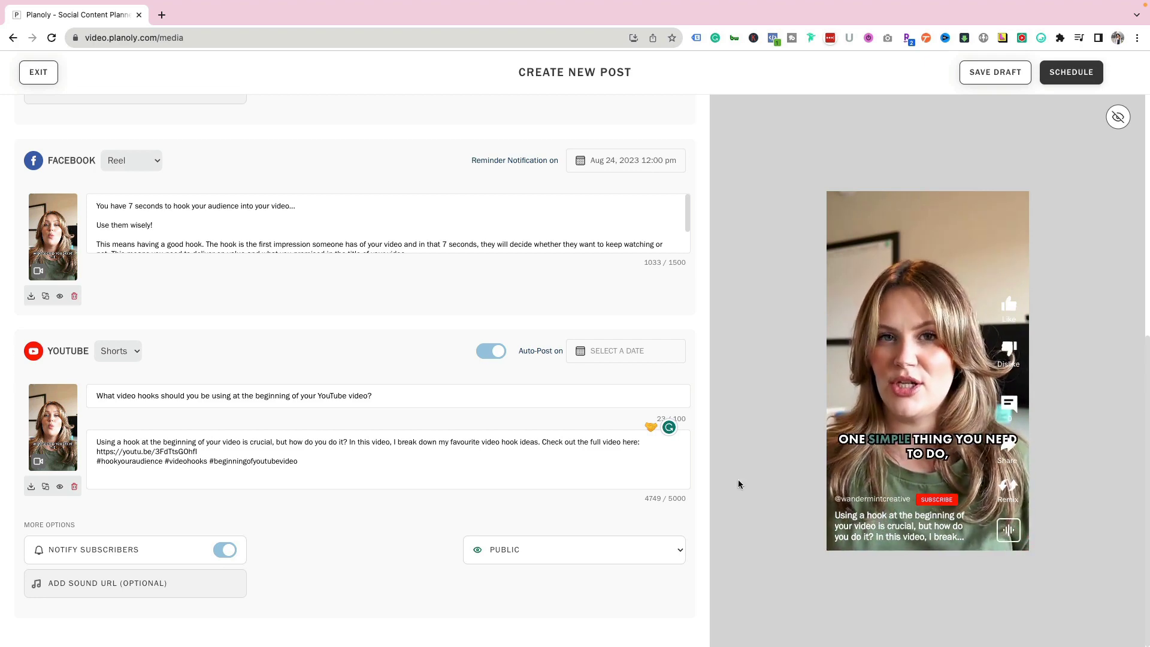
scroll(465, 304, "up", 1)
scroll(464, 304, "up", 10)
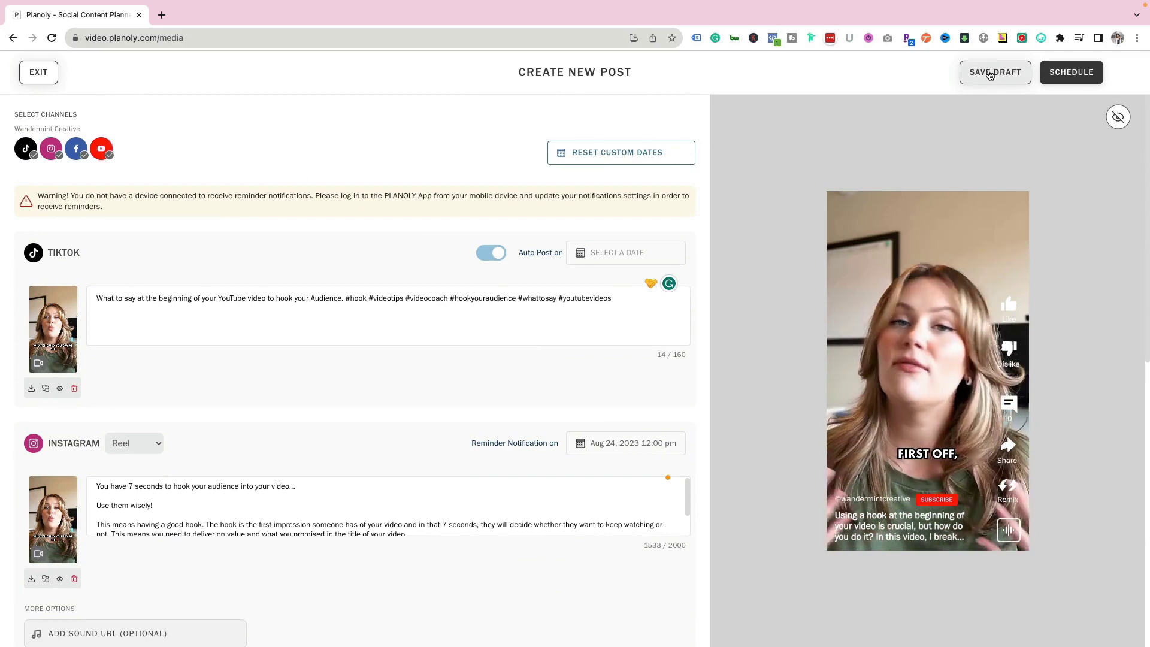
Save the post as a draft, reopen it, date it Aug 24 at 12:06 pm, and schedule.
left_click(990, 75)
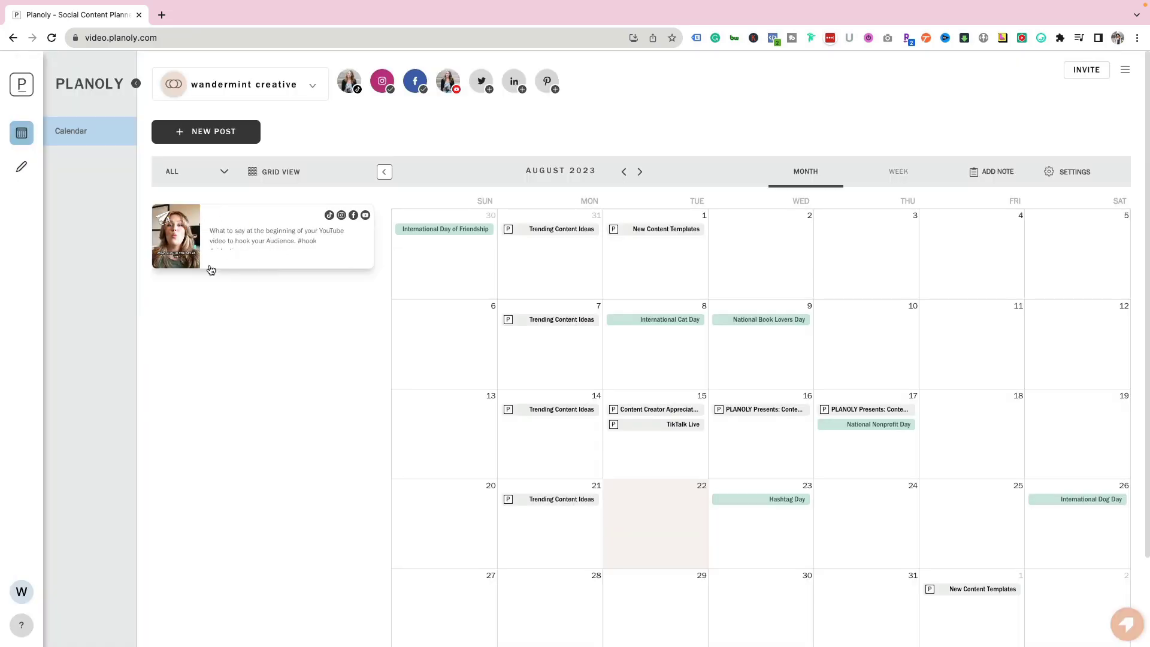
left_click(267, 236)
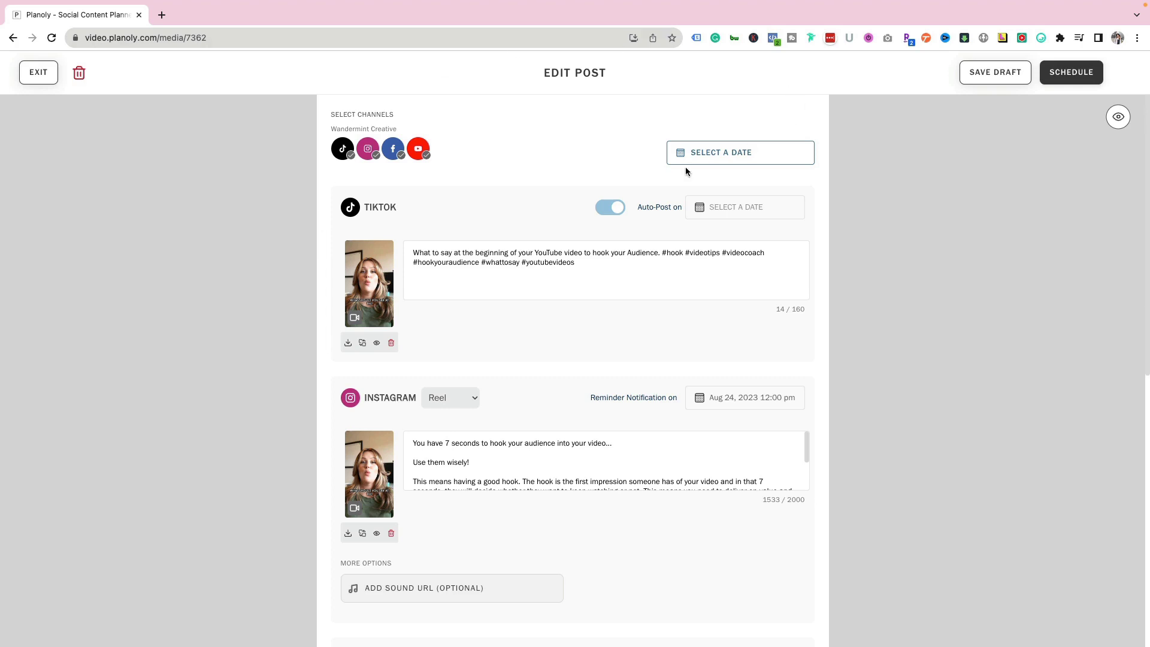
left_click(693, 154)
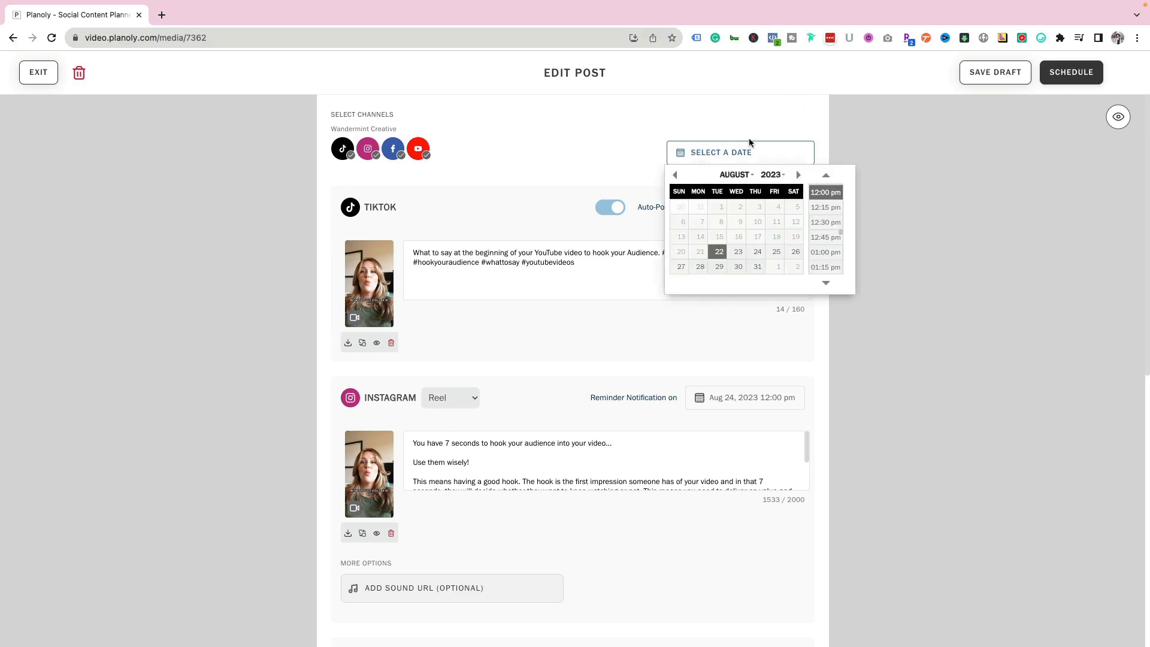
left_click(757, 252)
left_click(570, 151)
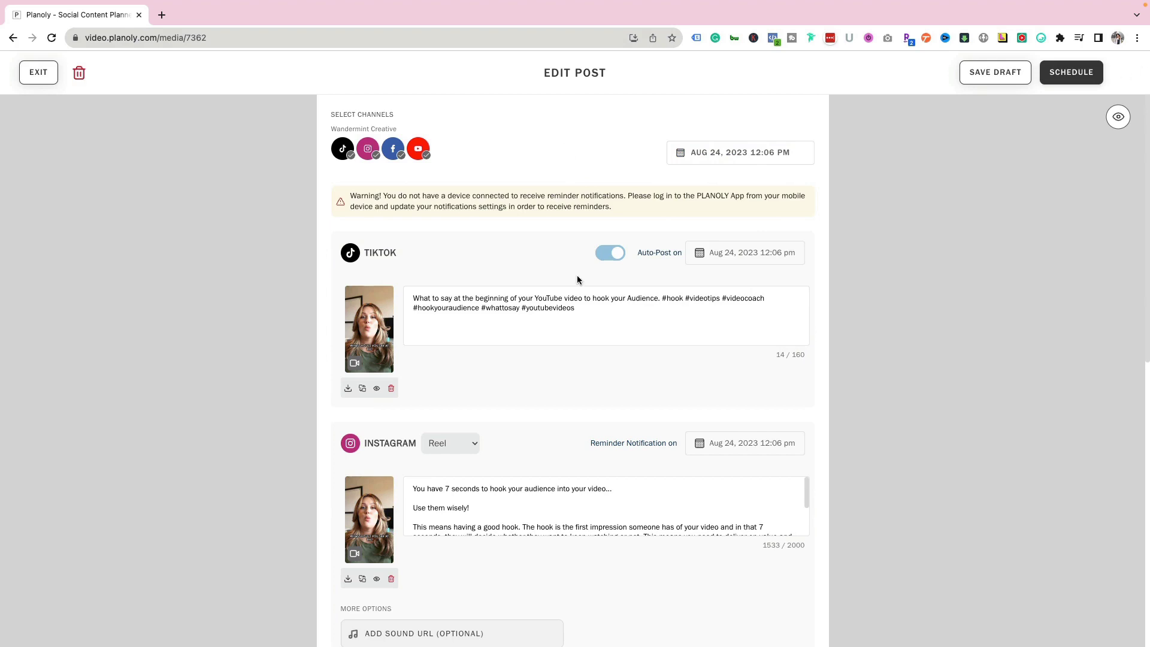
left_click(1066, 75)
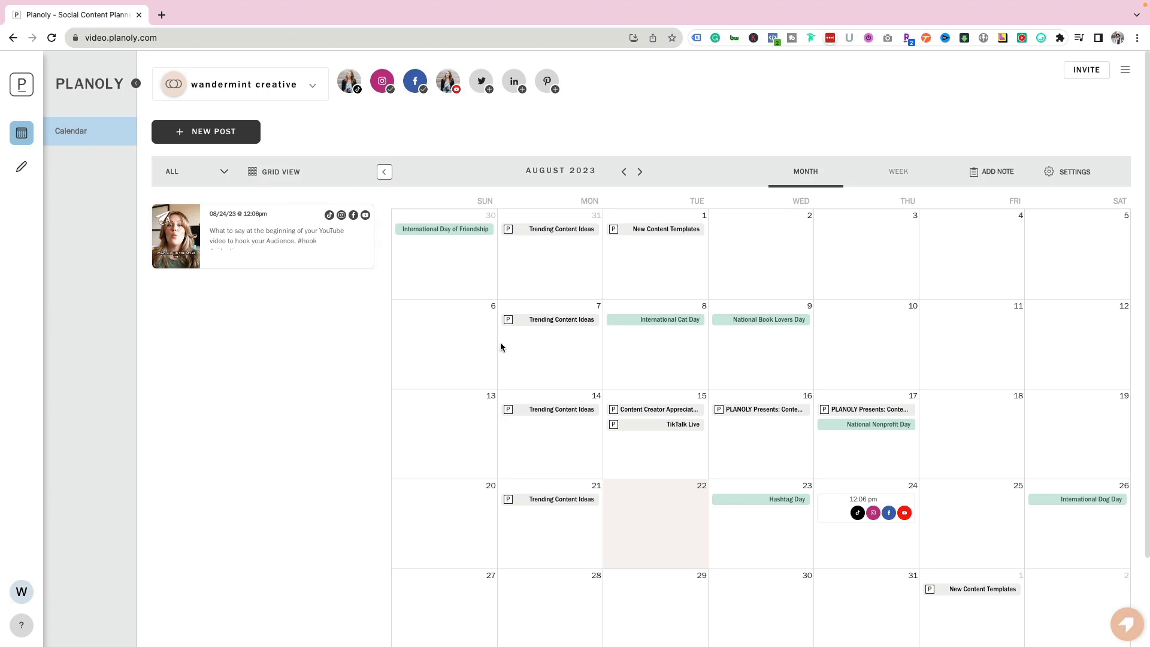
mouse_move(888, 517)
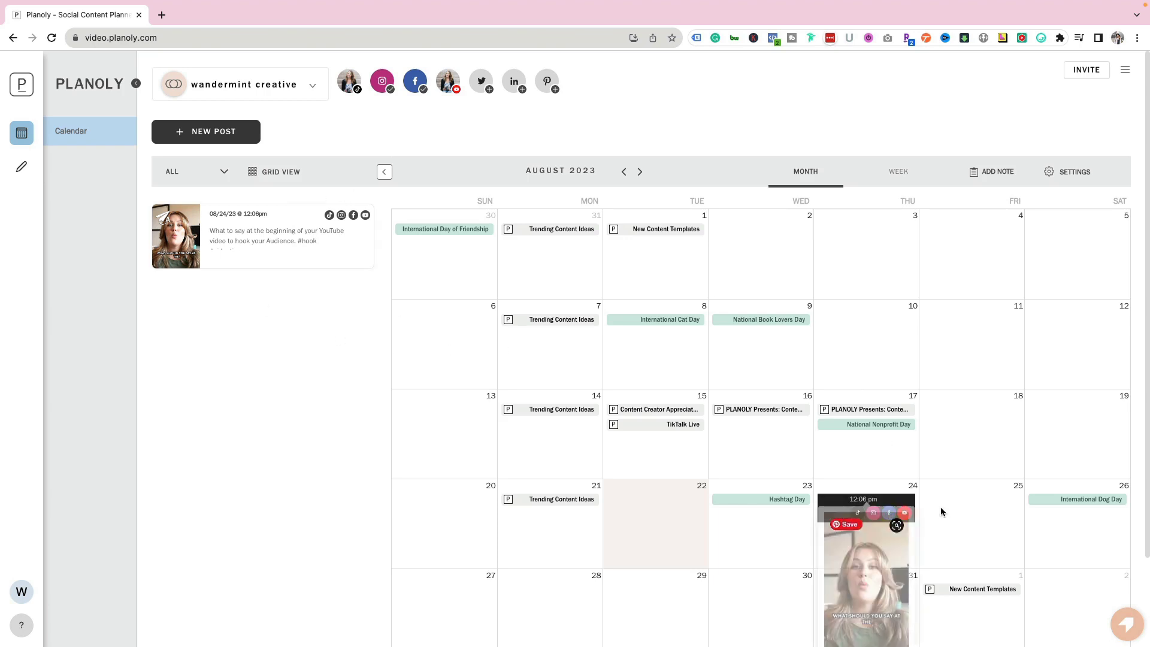
scroll(885, 427, "down", 1)
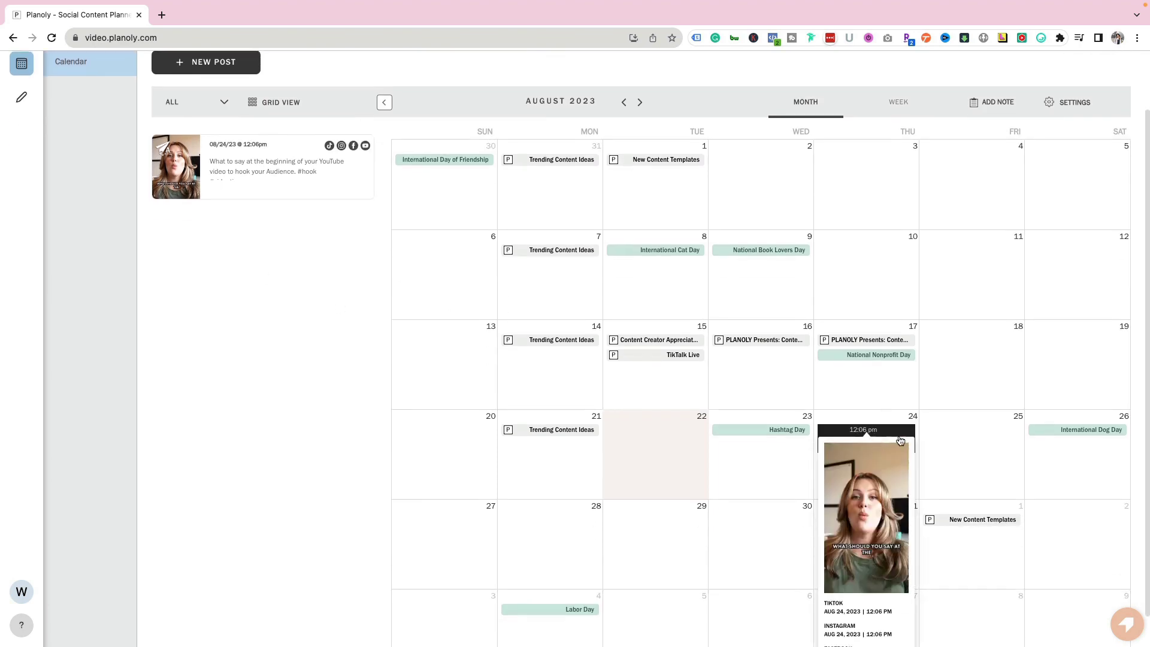
scroll(836, 357, "down", 1)
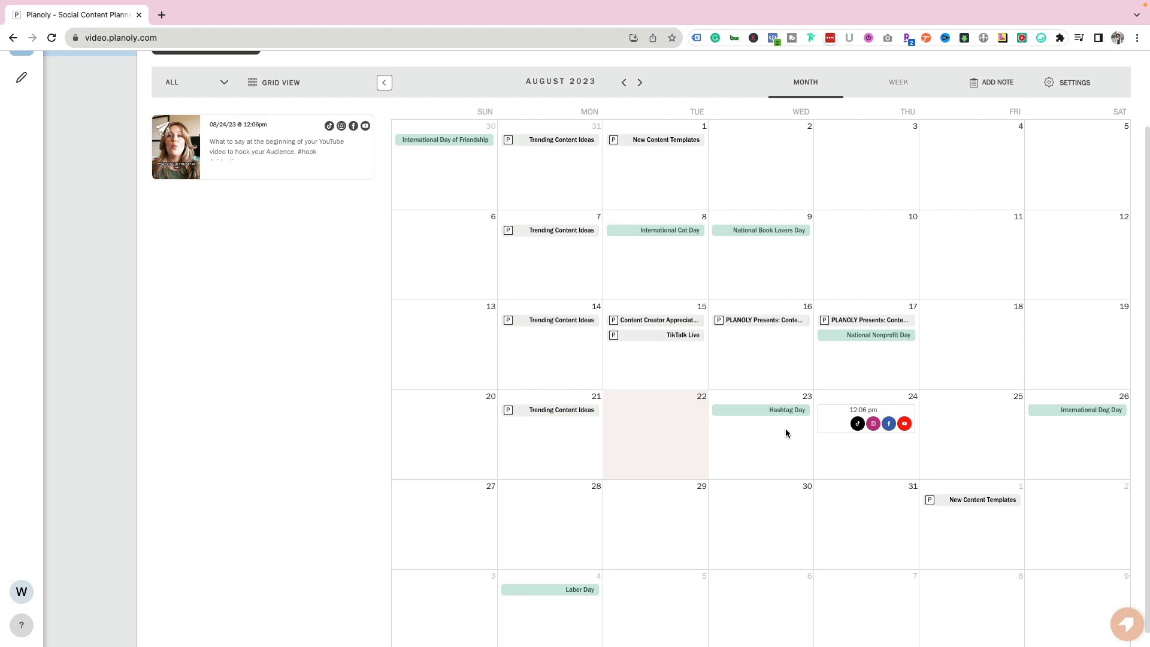
scroll(687, 236, "up", 2)
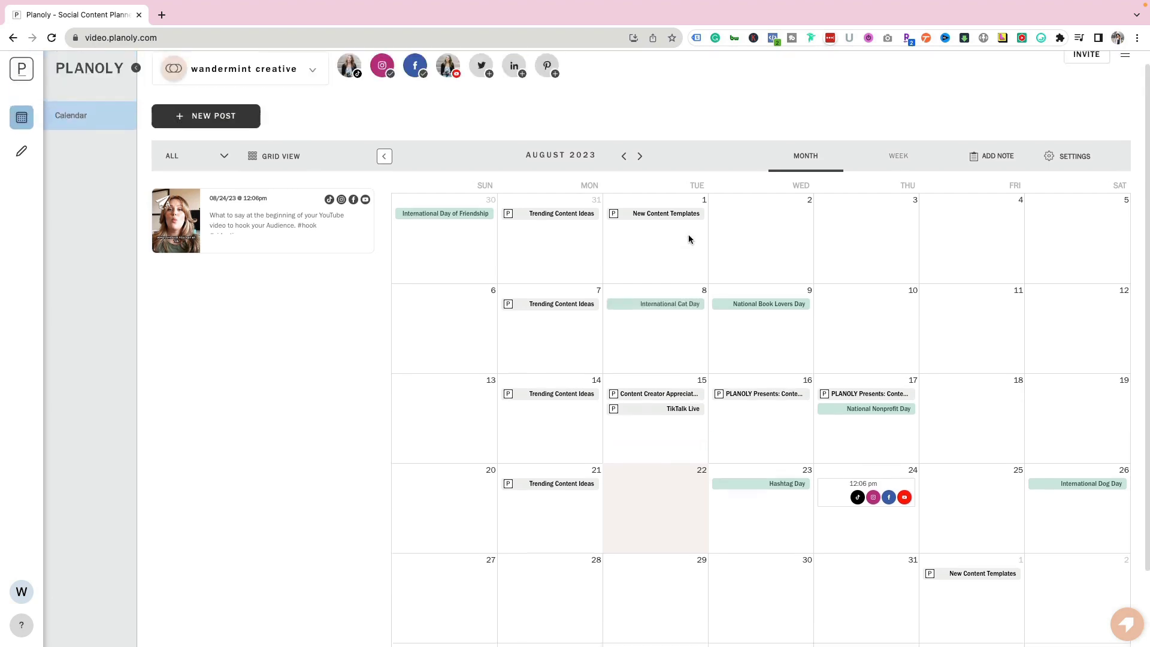
scroll(1042, 264, "down", 2)
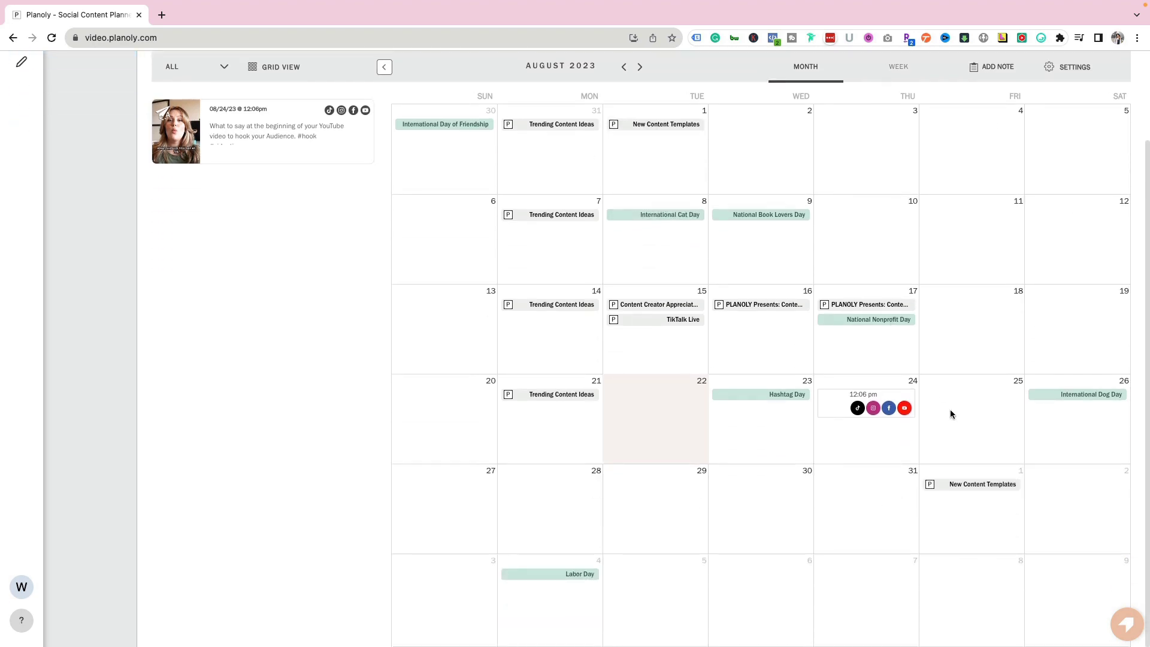
scroll(950, 409, "up", 2)
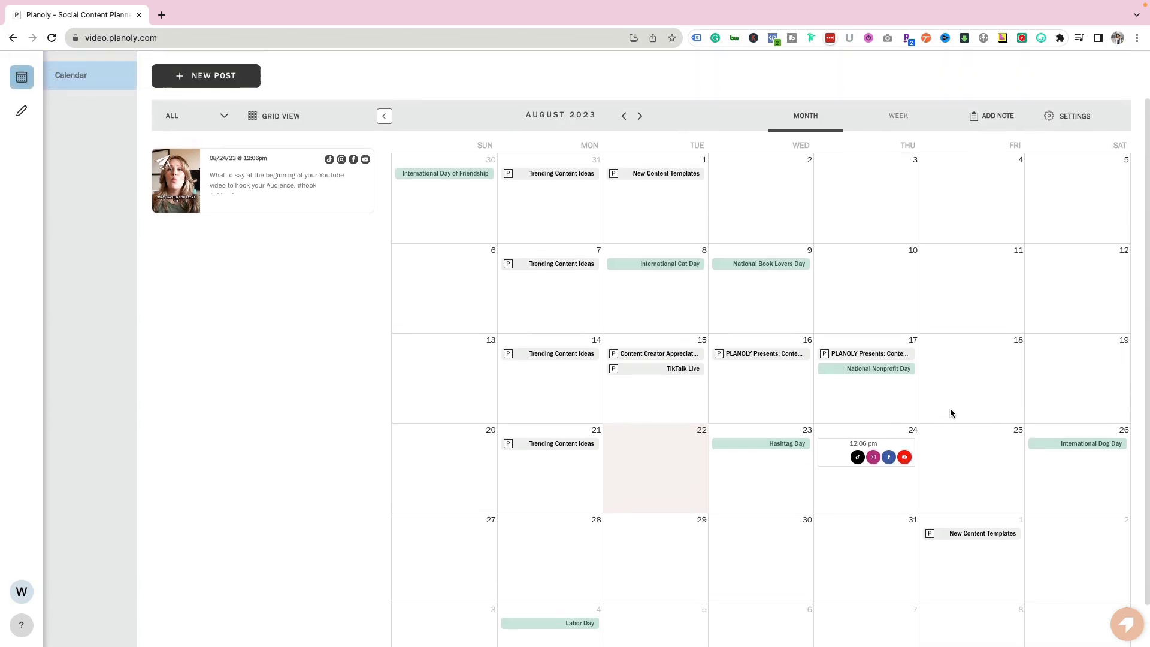
Turn off every global, US and PLANOLY social event category and save.
left_click(1067, 152)
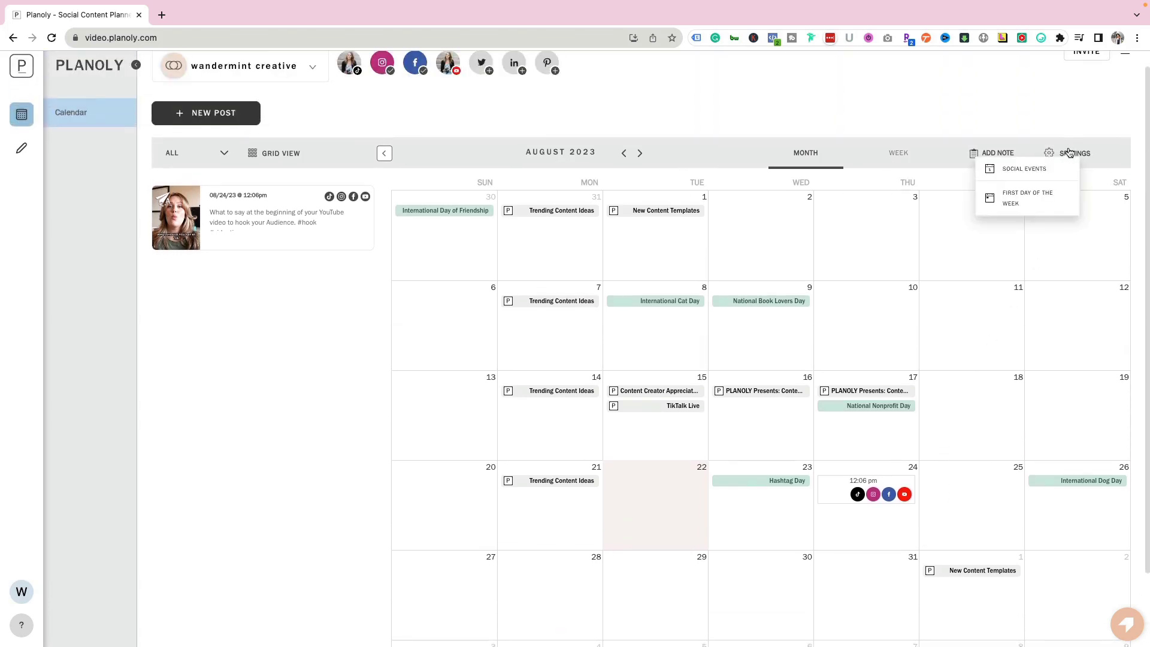
left_click(1025, 170)
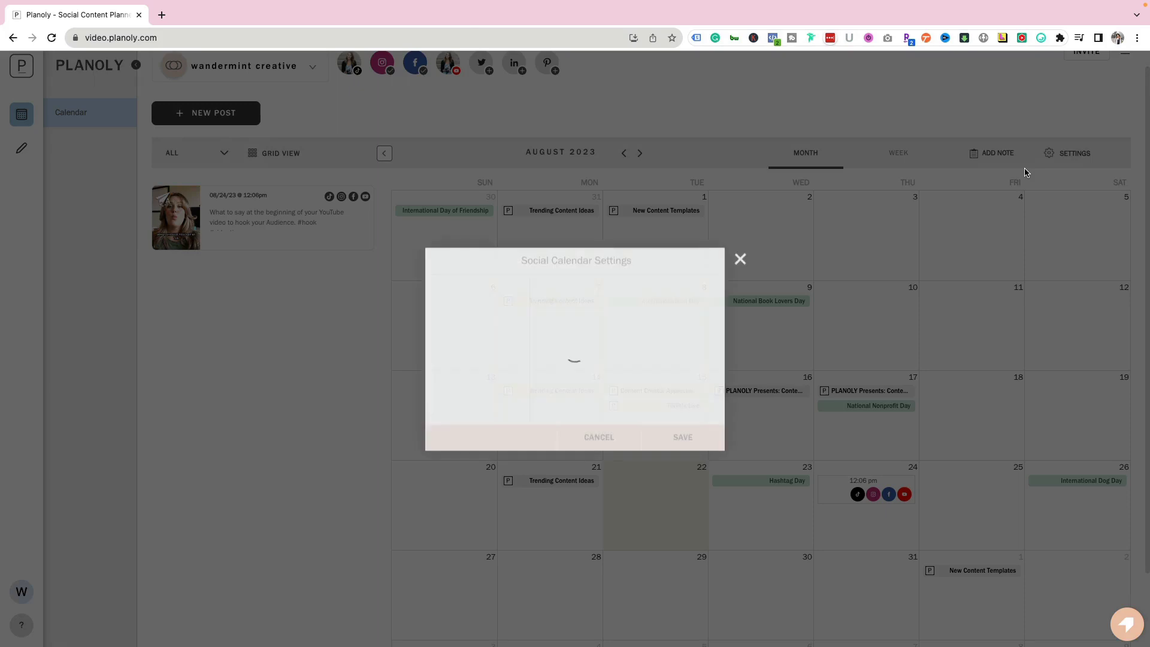
left_click(704, 285)
left_click(704, 307)
left_click(703, 329)
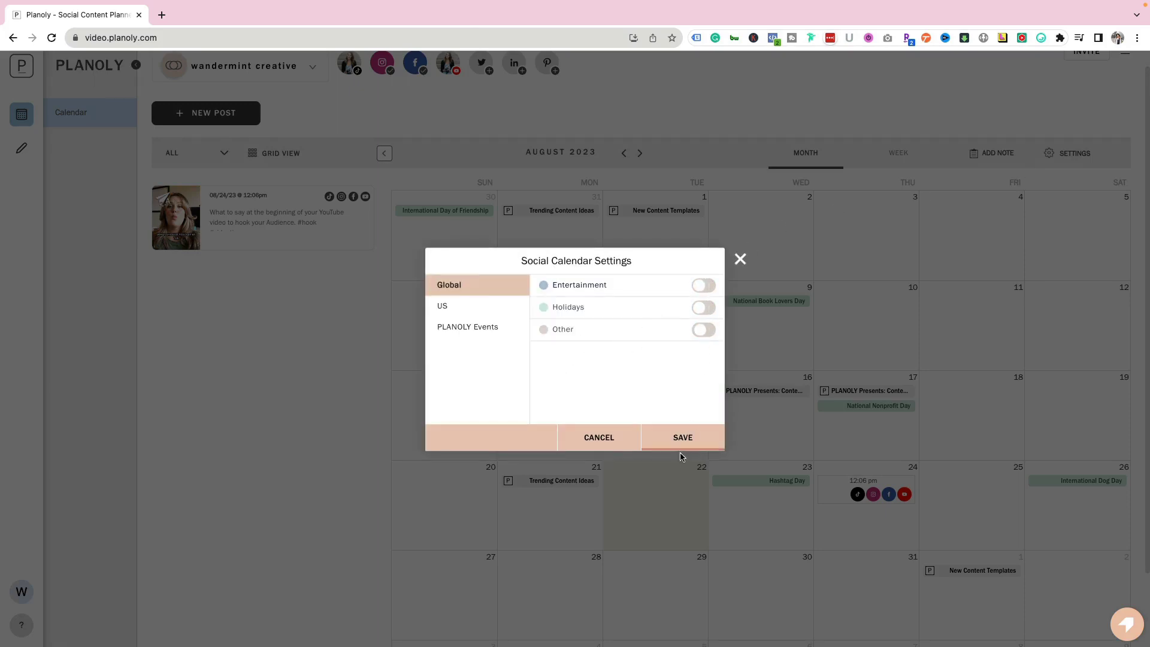
left_click(701, 331)
left_click(466, 327)
left_click(702, 287)
left_click(701, 329)
left_click(704, 353)
left_click(705, 375)
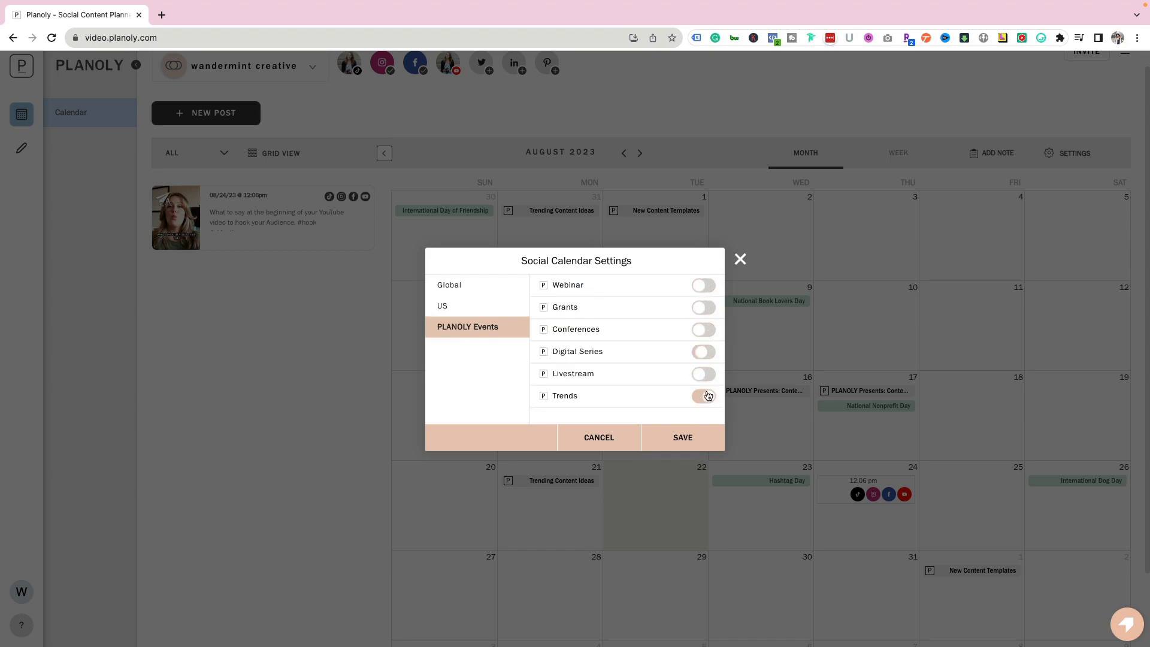
left_click(704, 396)
left_click(667, 429)
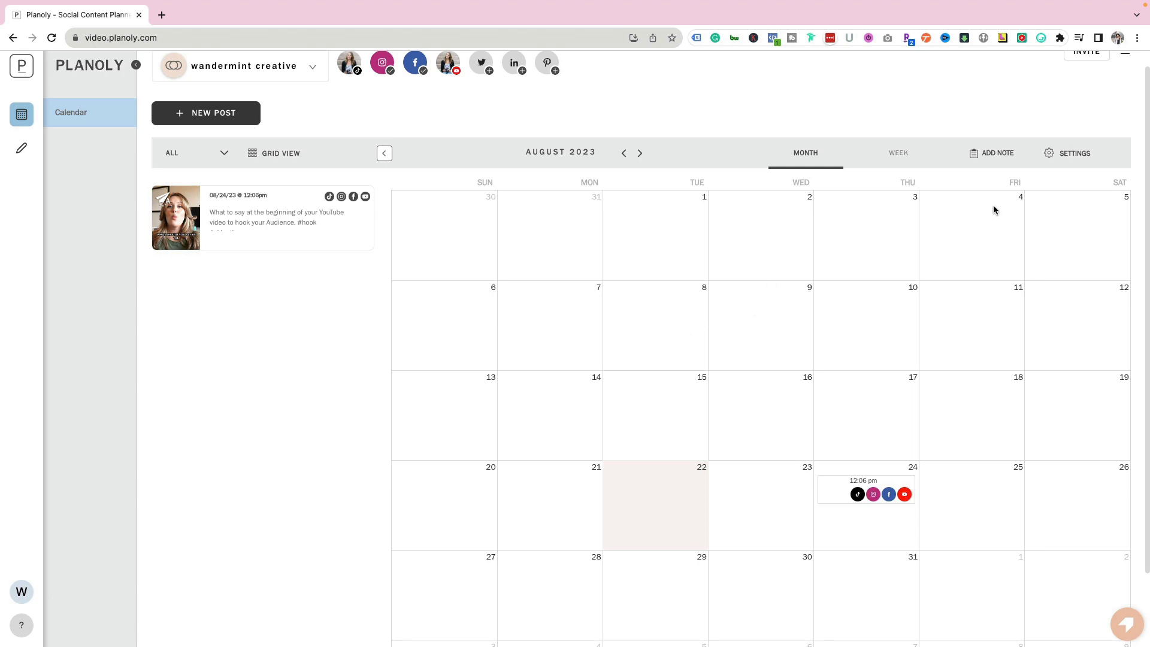
Turn global Entertainment, Holidays and Other events back on and save.
left_click(1084, 152)
left_click(1024, 168)
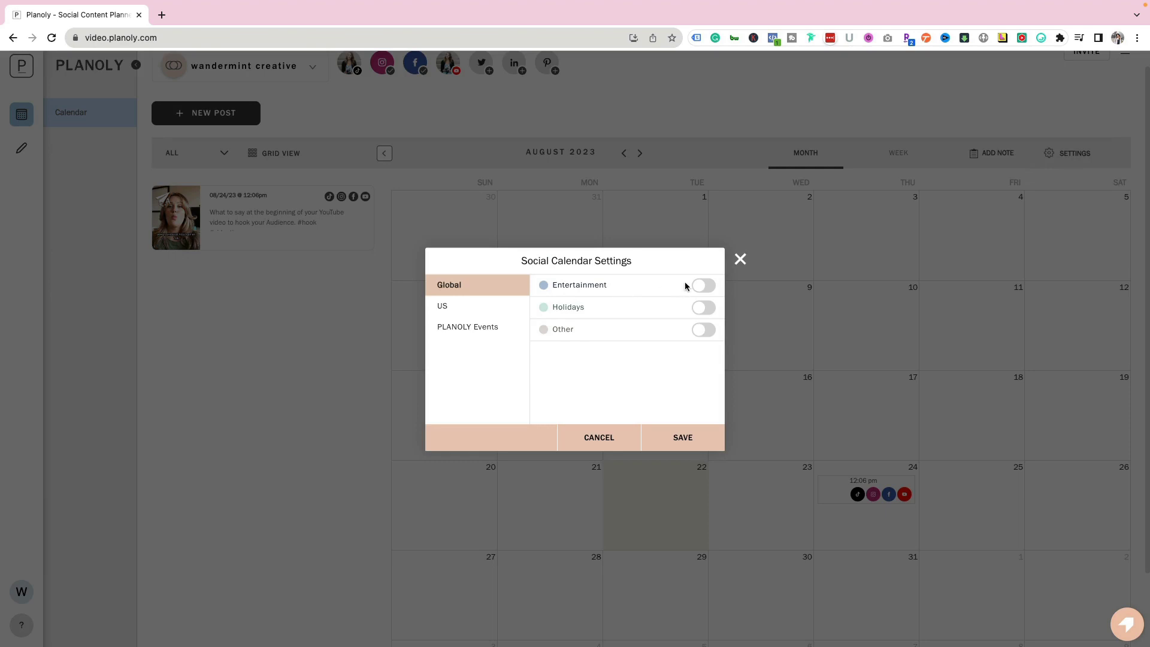
left_click(707, 286)
left_click(703, 308)
left_click(704, 329)
left_click(442, 307)
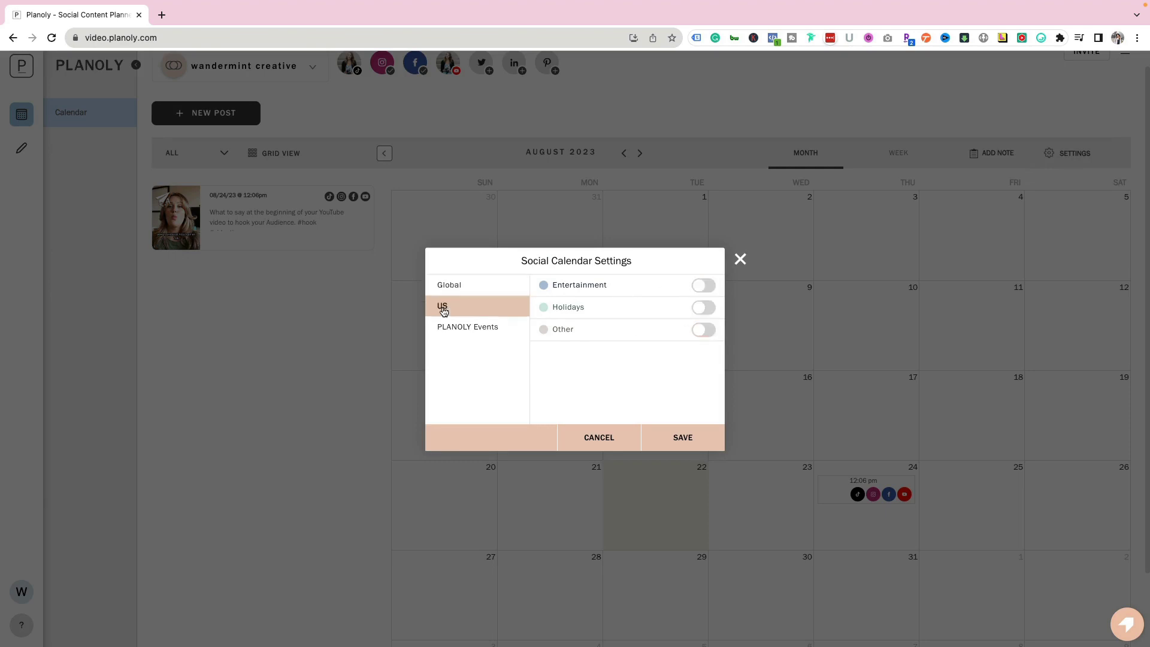
left_click(680, 437)
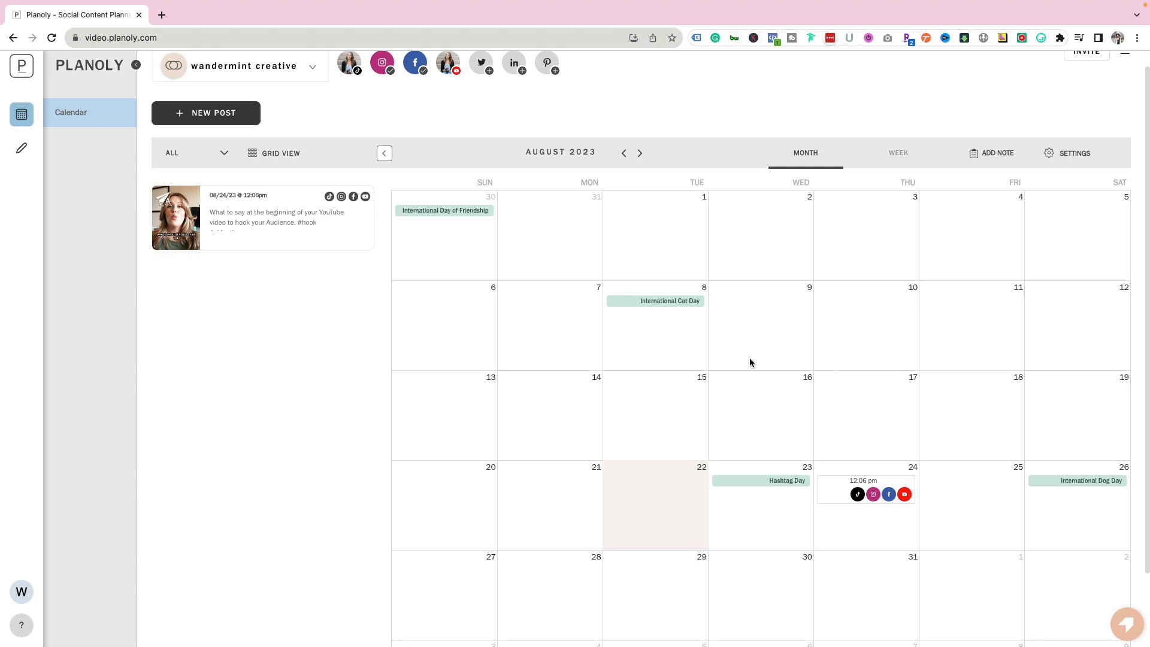
Go to the Ideas board under Create, opening and dismissing the New Idea choices.
left_click(24, 149)
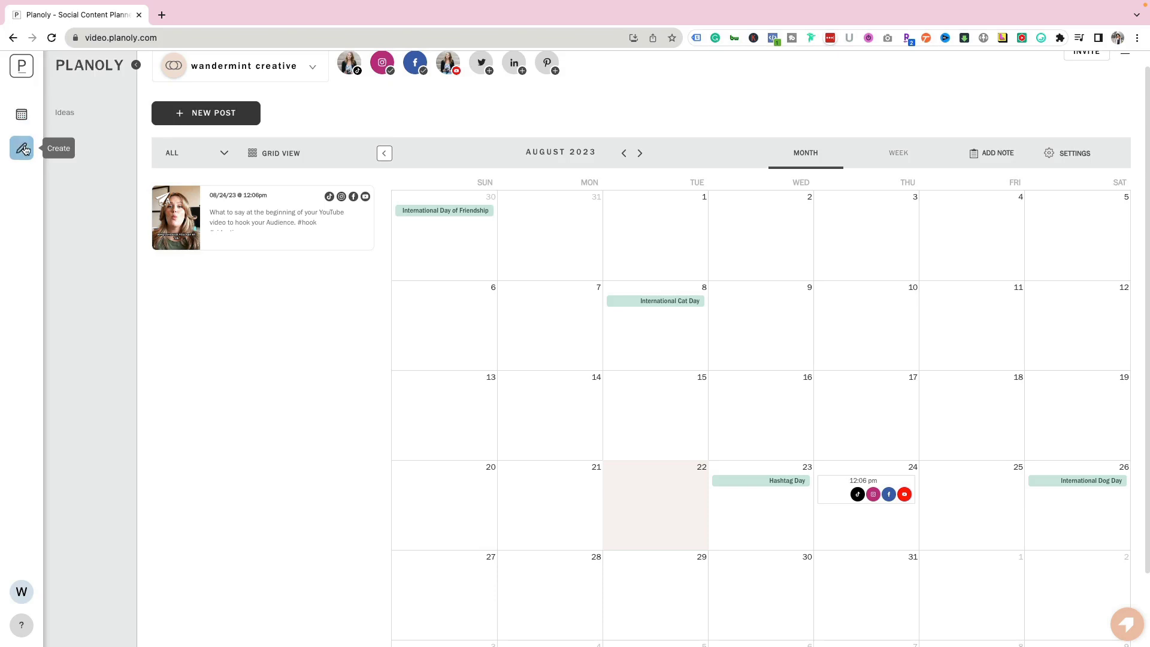
left_click(70, 117)
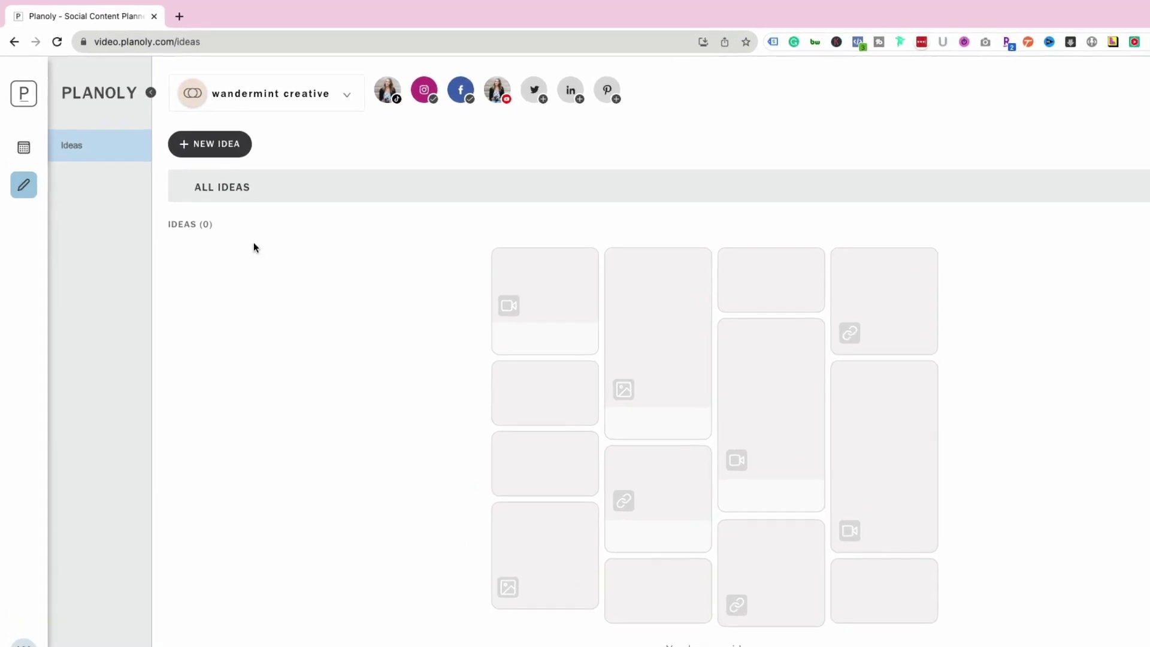
left_click(212, 145)
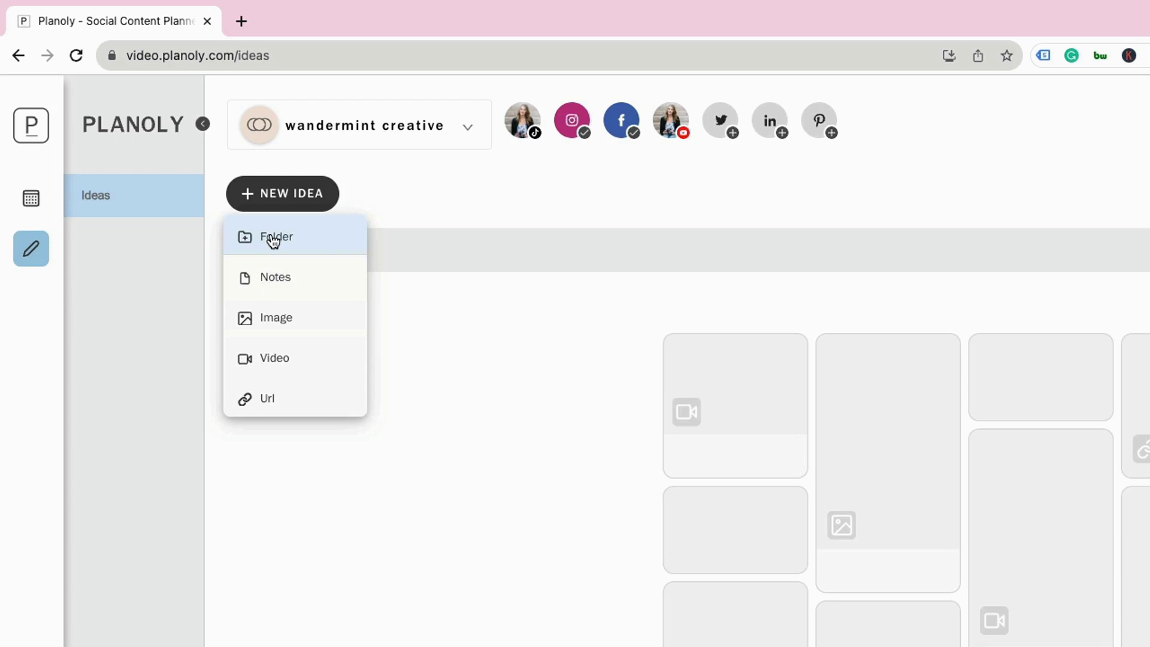
left_click(300, 204)
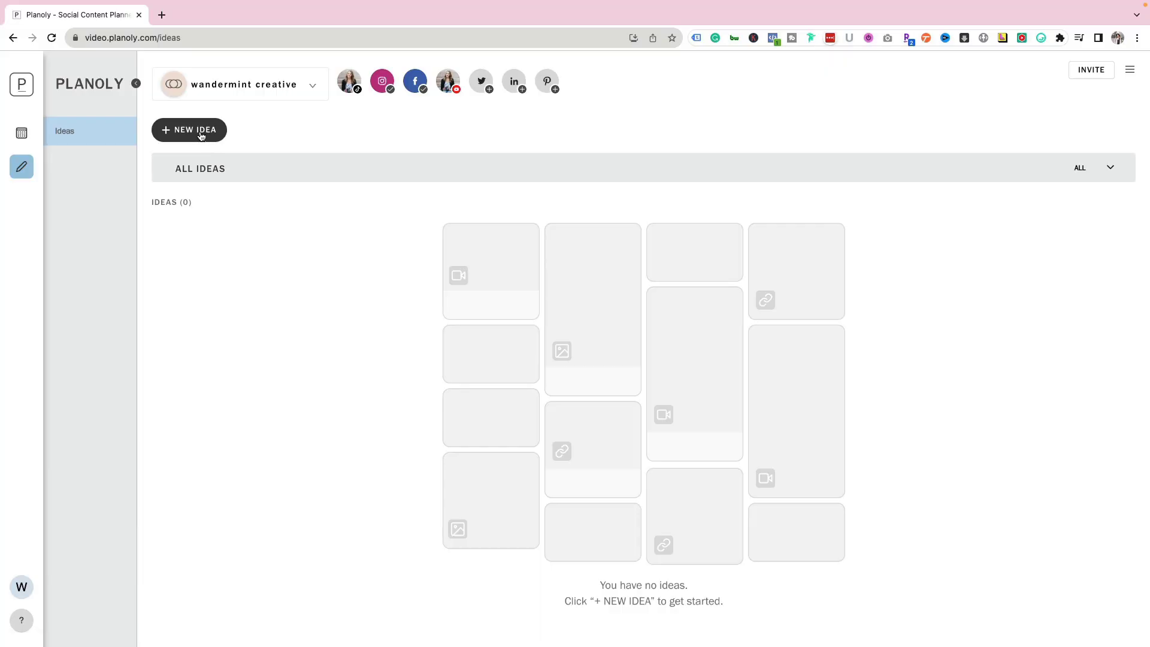
Create a URL idea from the TikTok link with details 'Marketing icks - things people need to stop doing.'.
left_click(299, 202)
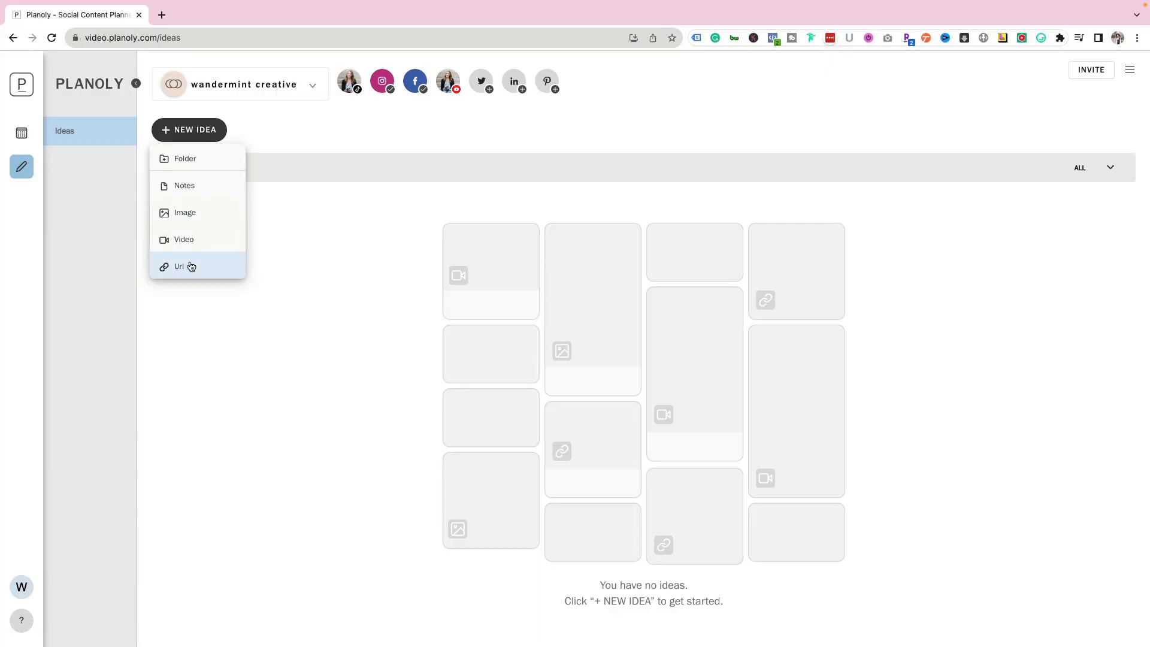
left_click(191, 266)
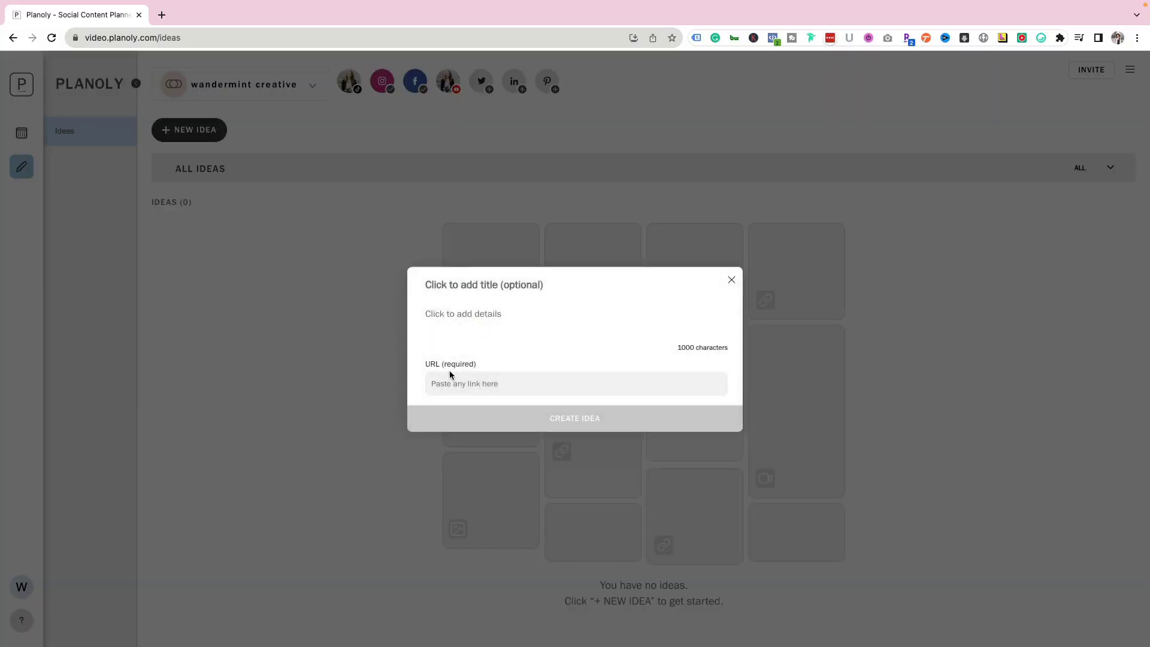
left_click(454, 384)
key("ctrl+v")
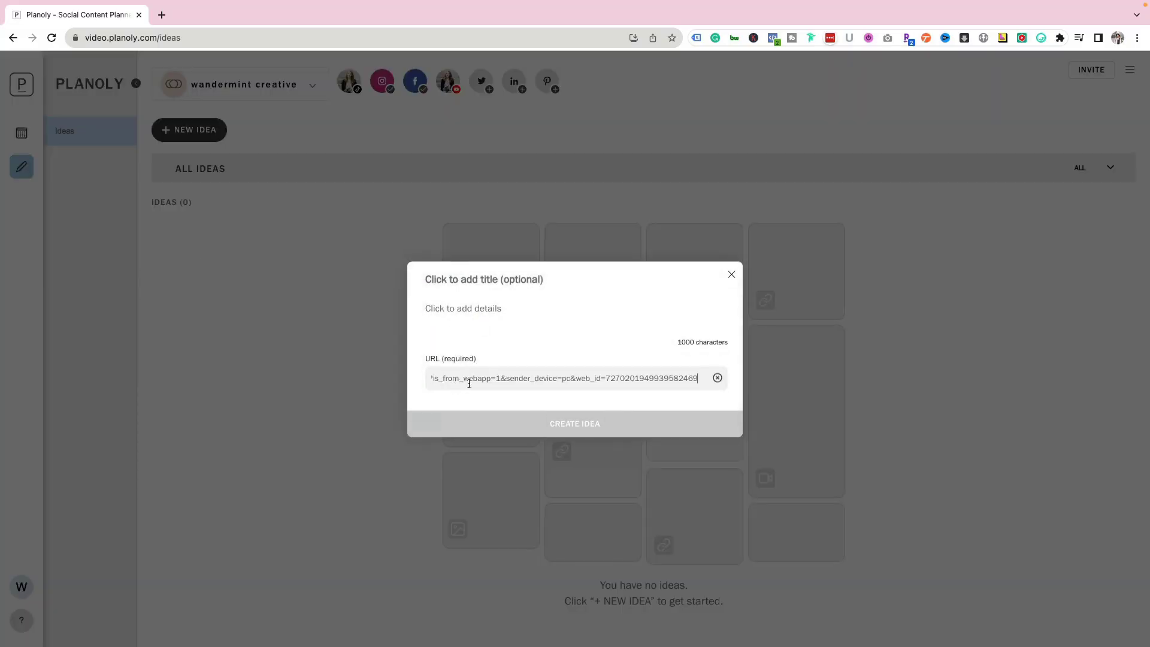
left_click(469, 308)
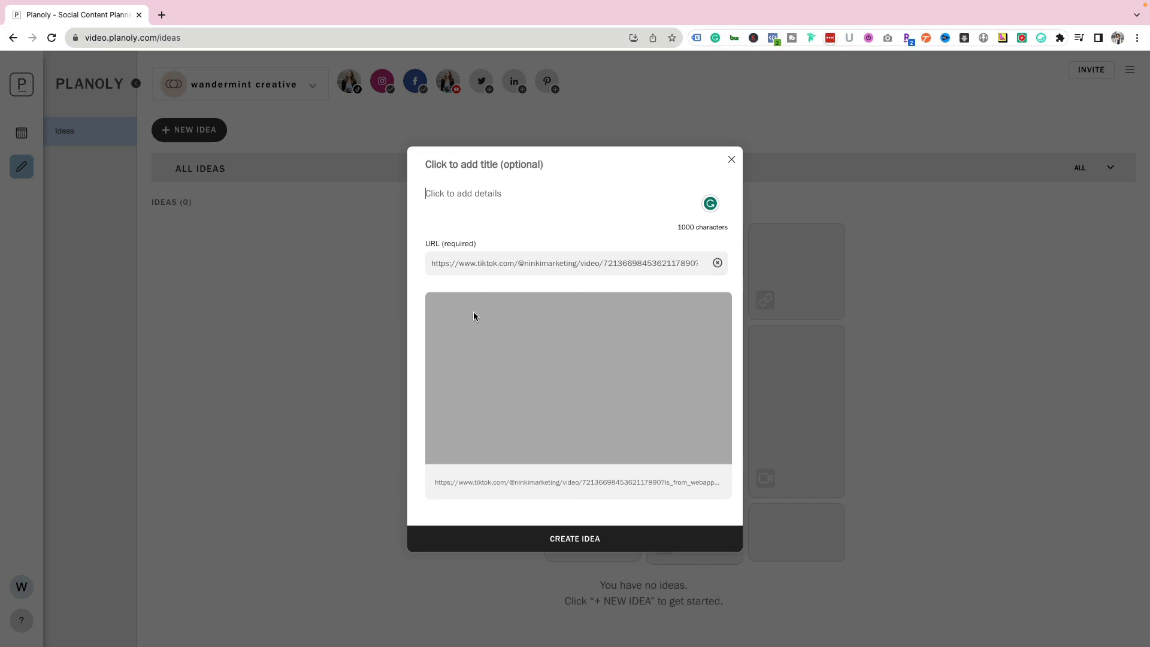
type("Marketing icks - things people need to ")
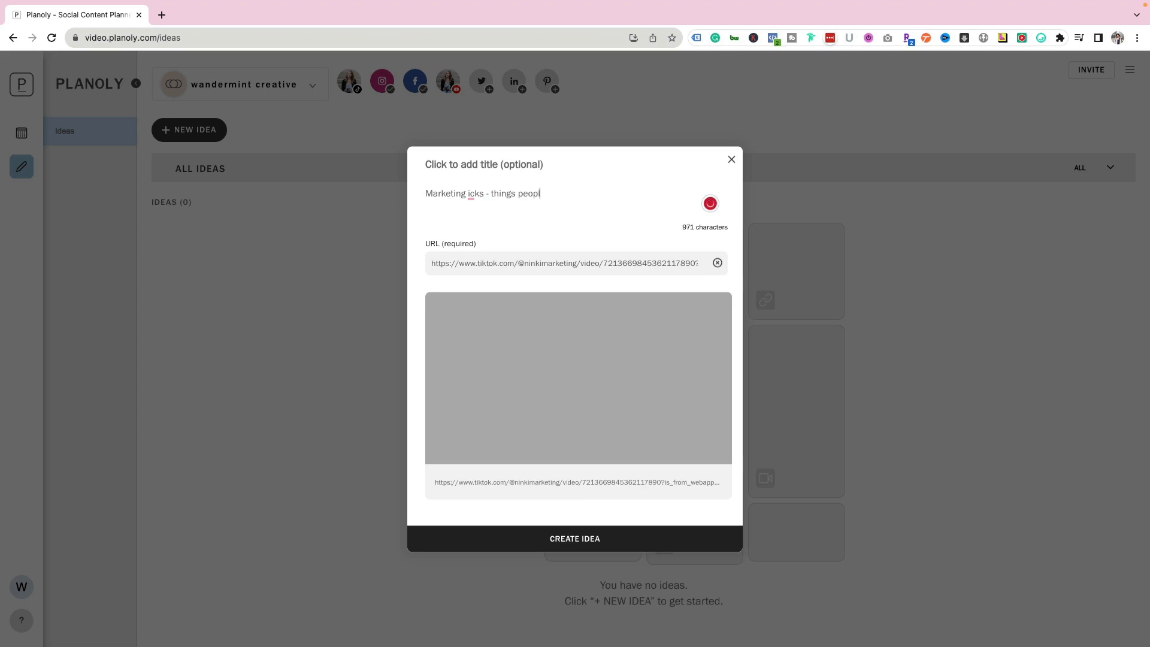
type("stop doing.")
left_click(557, 541)
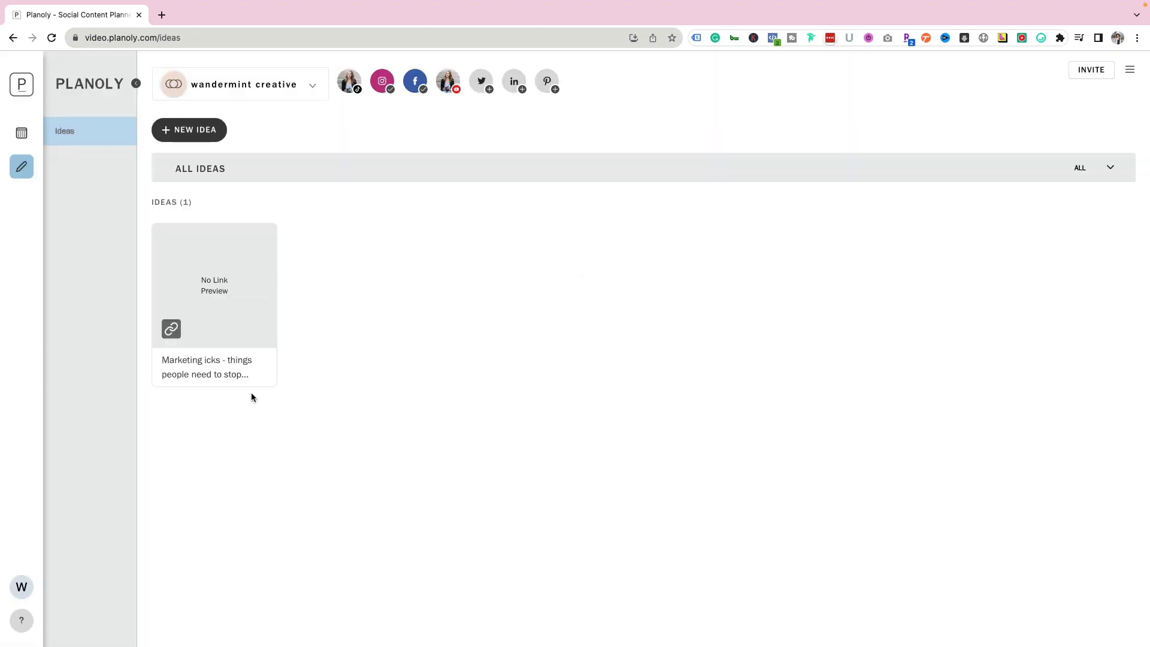